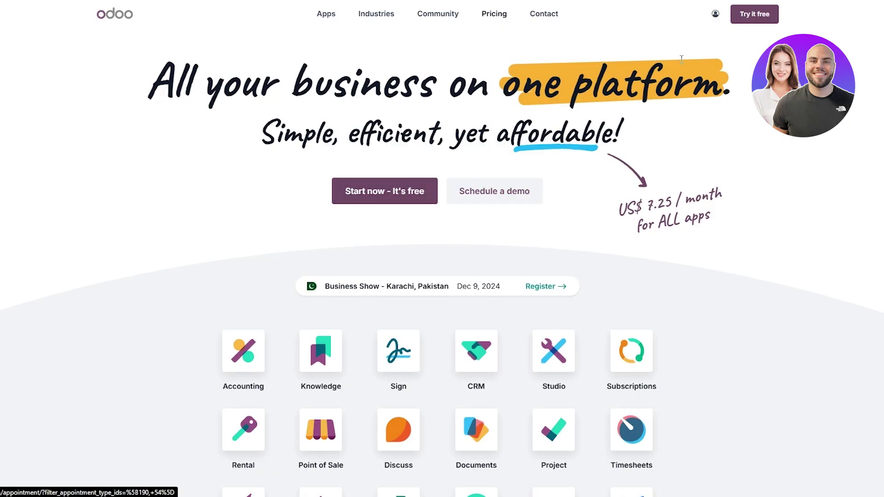
# - Open and dismiss the account menu, then scroll the Odoo apps page
pyautogui.click(713, 17)
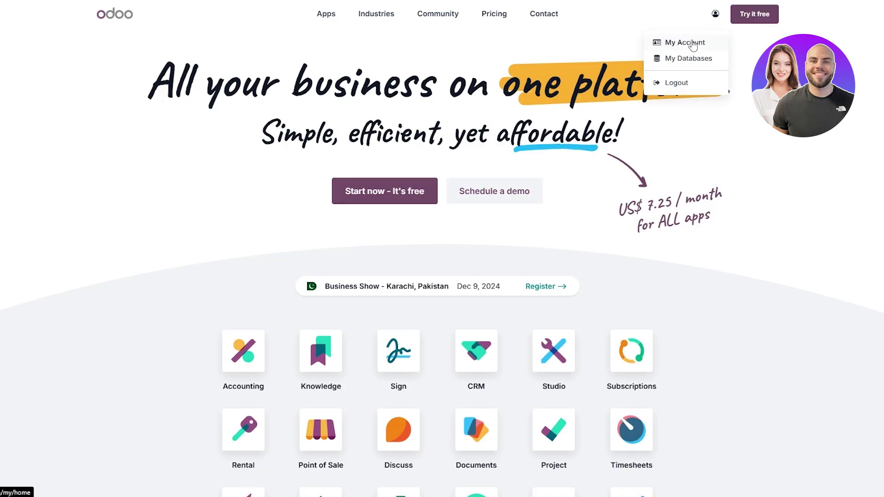
pyautogui.click(762, 173)
pyautogui.scroll(-4, 761, 174)
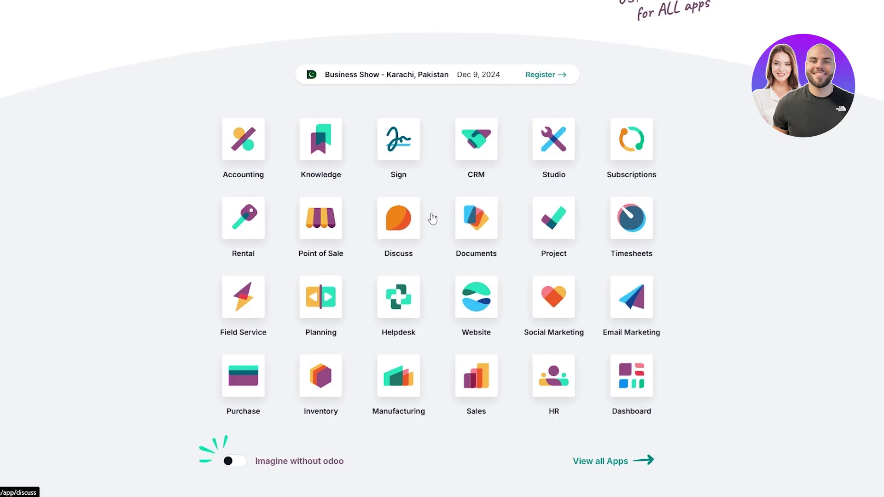
# - Review the Website app's product page and start its free trial with 'Start now - It's free'
pyautogui.click(481, 314)
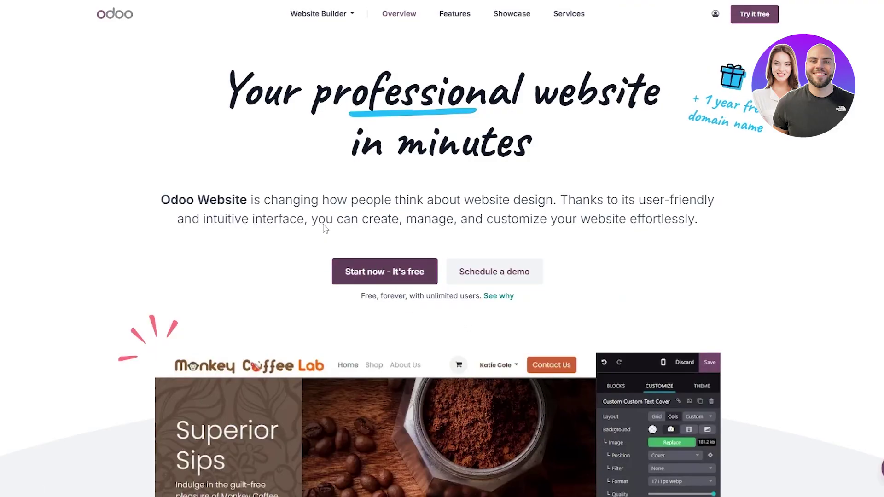
pyautogui.moveTo(241, 92); pyautogui.dragTo(633, 96)
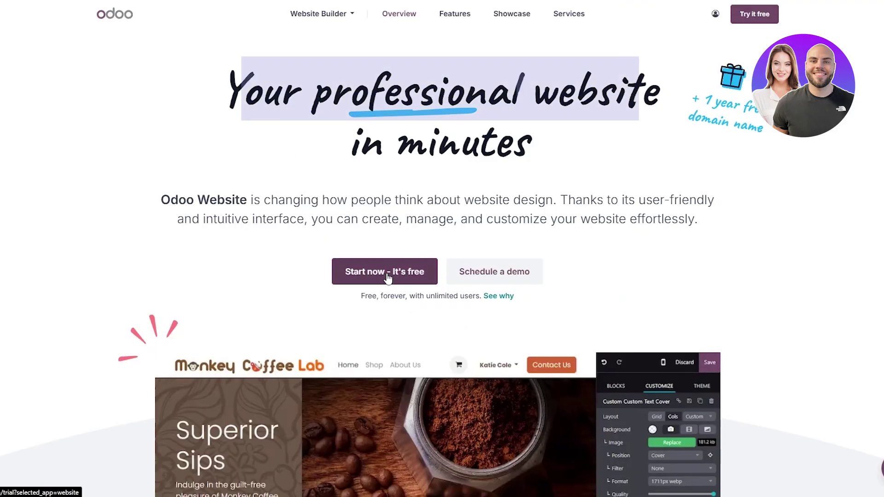
pyautogui.scroll(-15, 382, 267)
pyautogui.scroll(-4, 372, 249)
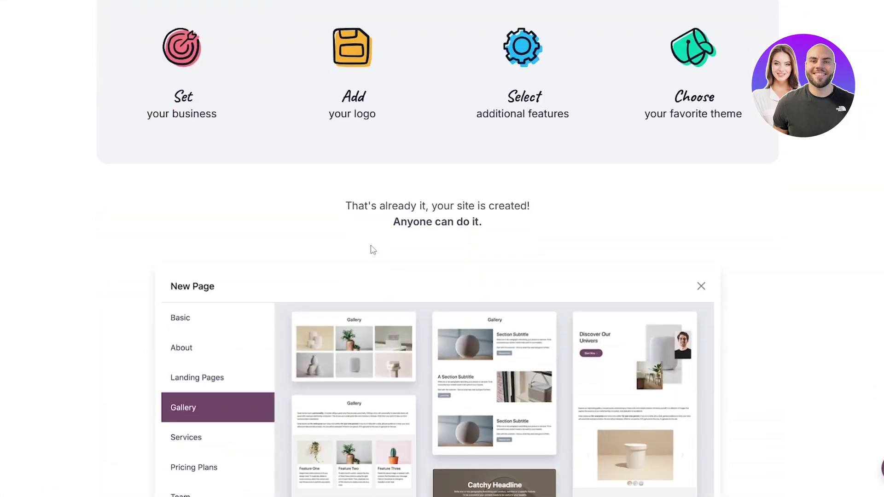
pyautogui.scroll(3, 369, 248)
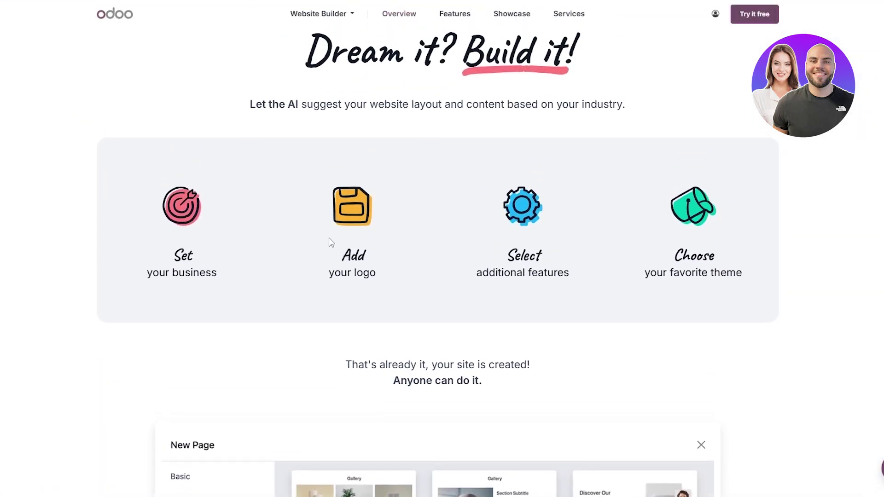
pyautogui.scroll(-6, 553, 225)
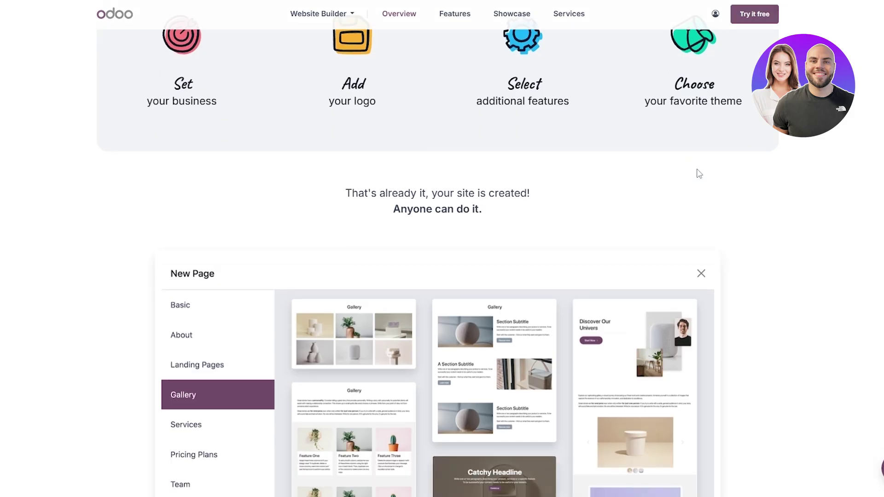
pyautogui.scroll(-5, 674, 178)
pyautogui.scroll(20, 444, 299)
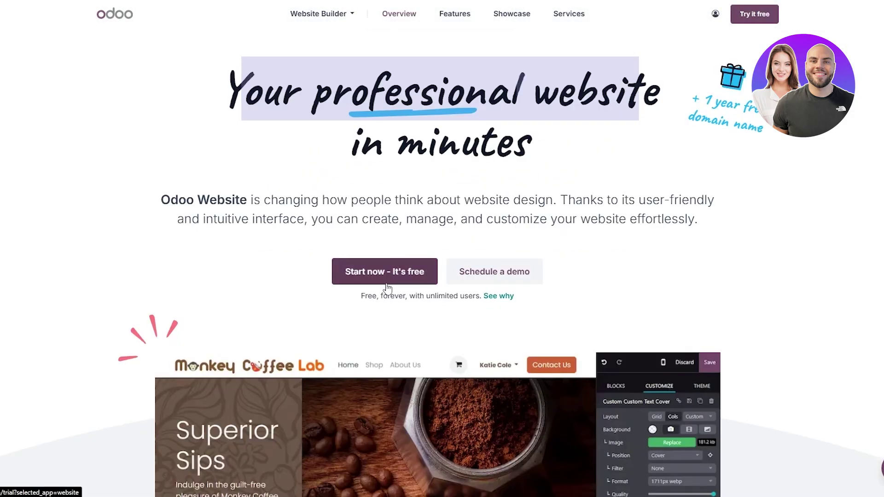
pyautogui.click(387, 284)
pyautogui.moveTo(109, 46); pyautogui.dragTo(205, 52)
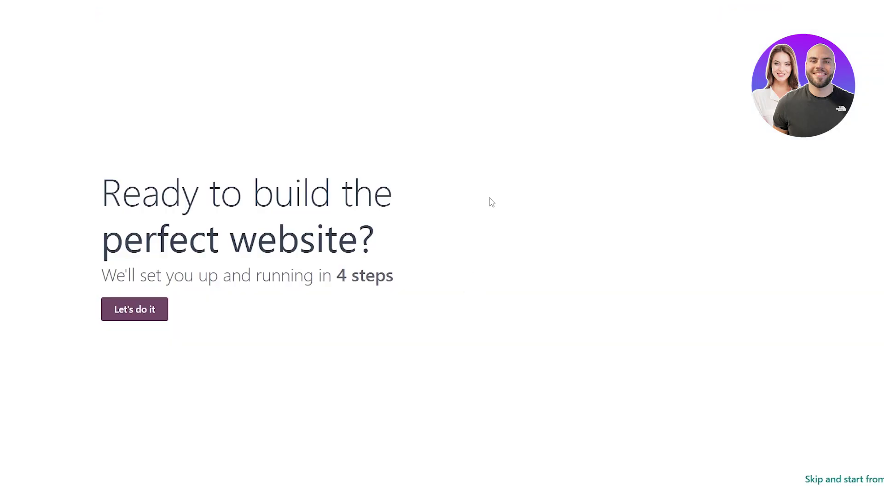
# - Begin setup as a business website for a clothing store with 'sell more' as the objective
pyautogui.click(125, 316)
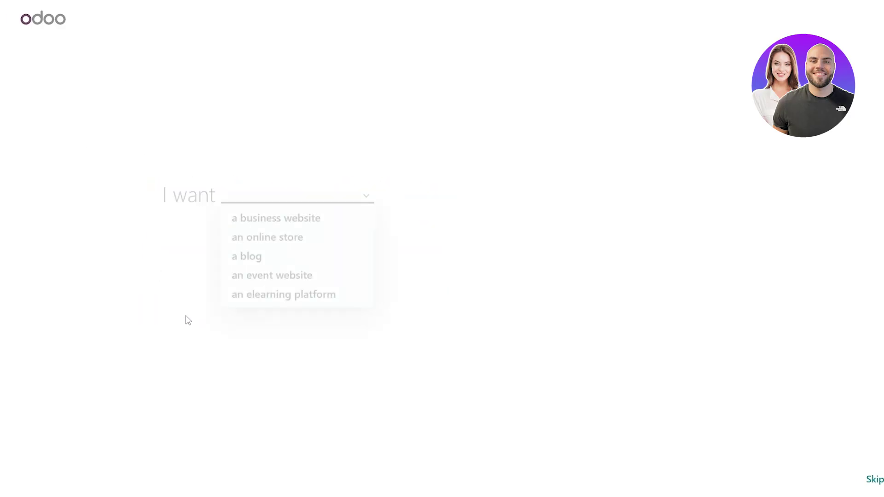
pyautogui.click(284, 225)
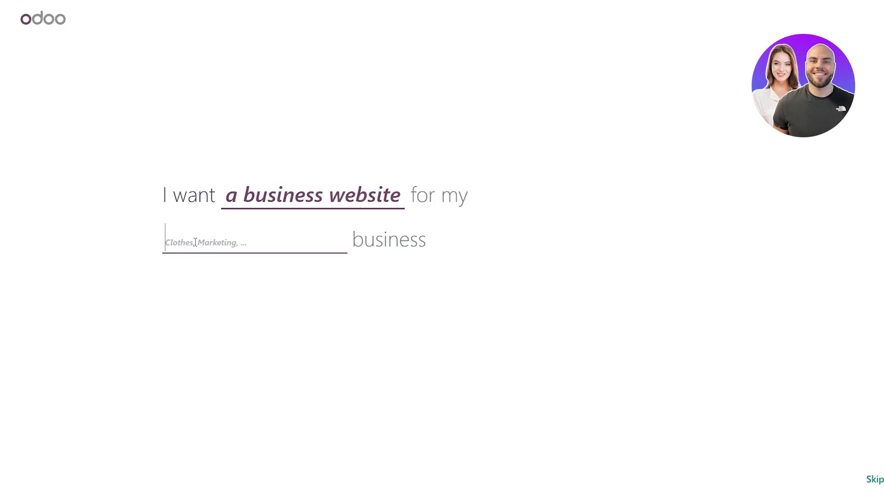
pyautogui.write('cloth')
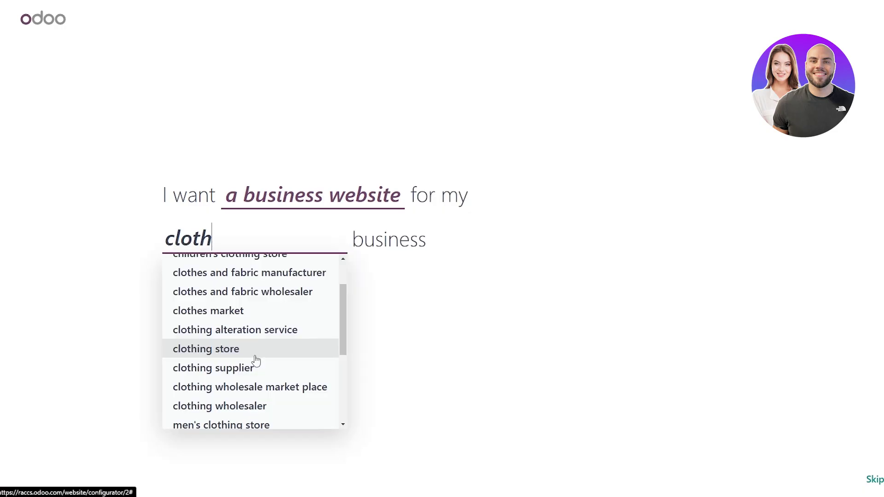
pyautogui.click(254, 349)
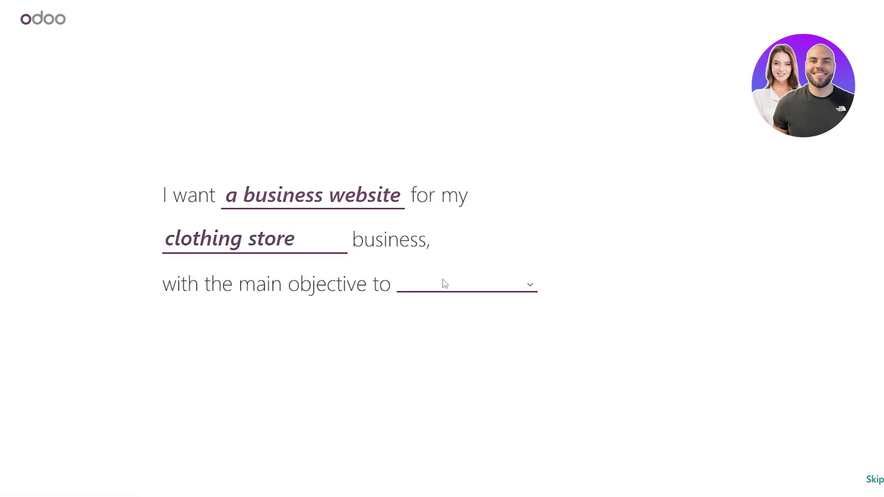
pyautogui.click(441, 302)
pyautogui.click(452, 348)
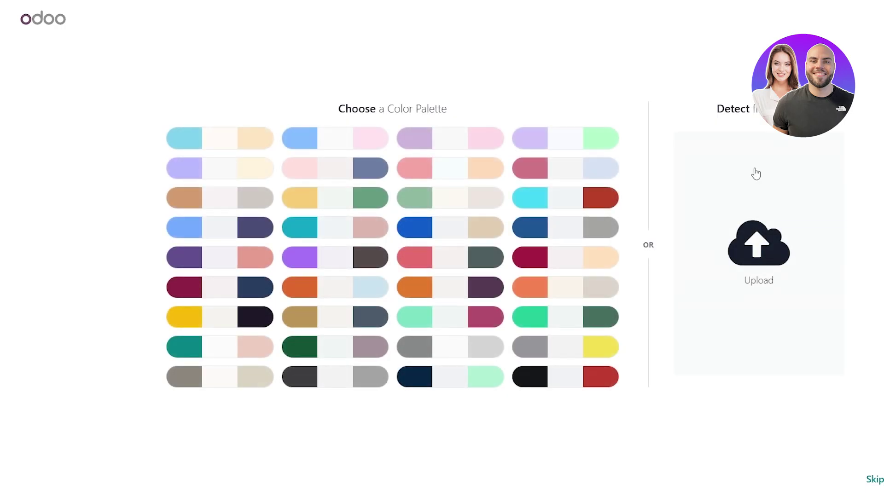
# - Upload Racc's-logo-white.png, replace it with another logo file, and accept the detected palette
pyautogui.click(737, 237)
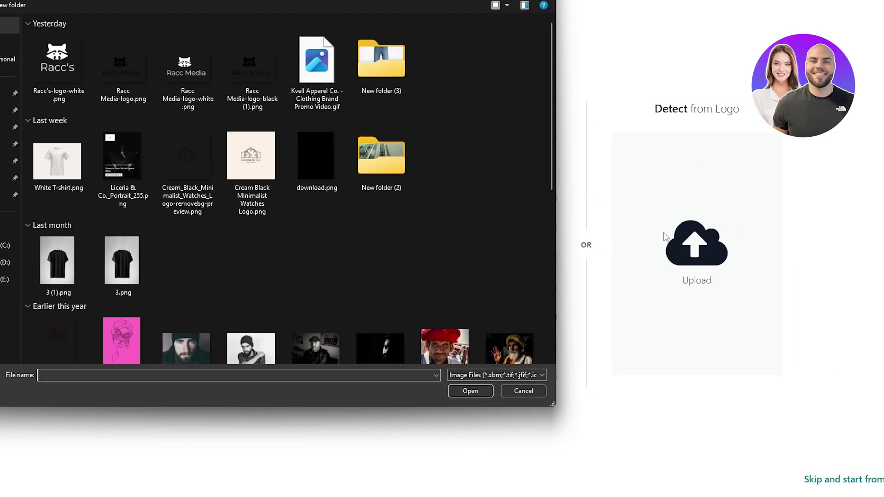
pyautogui.doubleClick(46, 69)
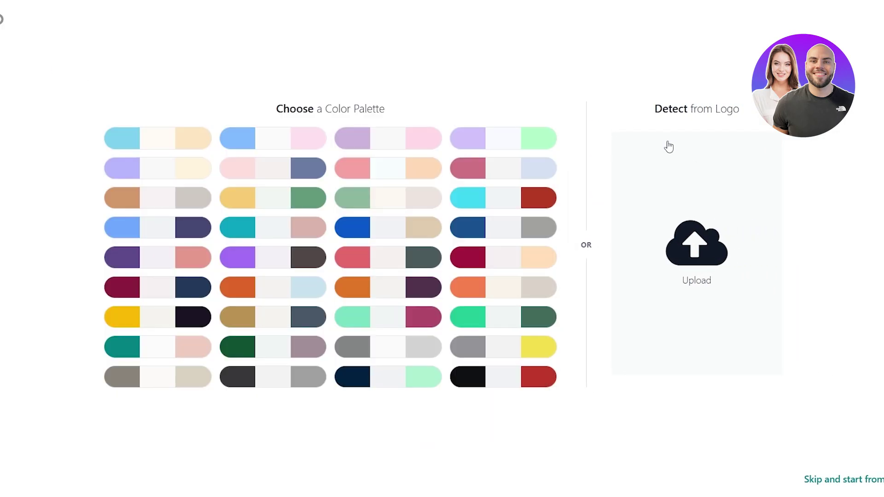
pyautogui.click(706, 228)
pyautogui.doubleClick(119, 92)
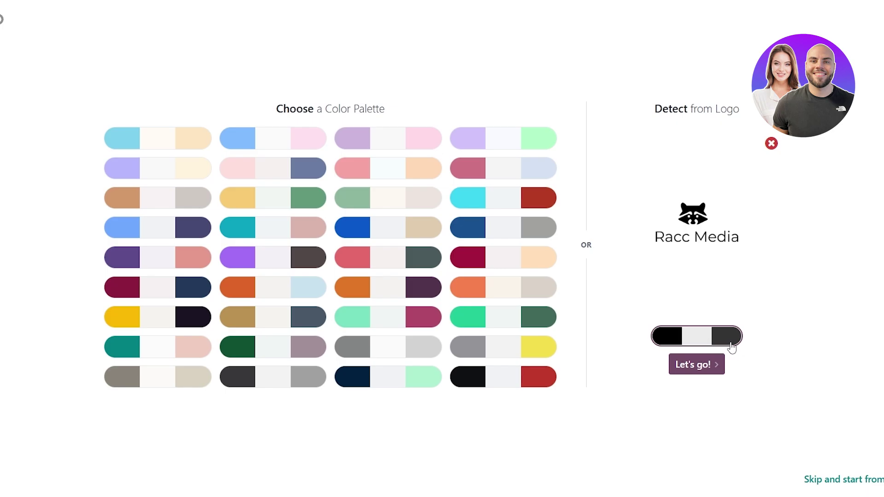
pyautogui.click(718, 374)
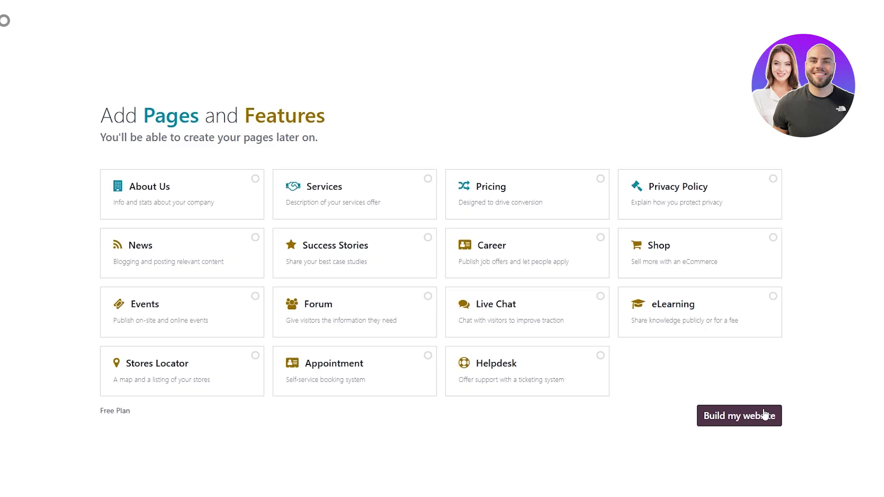
# - Add the Shop feature to the new website
pyautogui.click(774, 244)
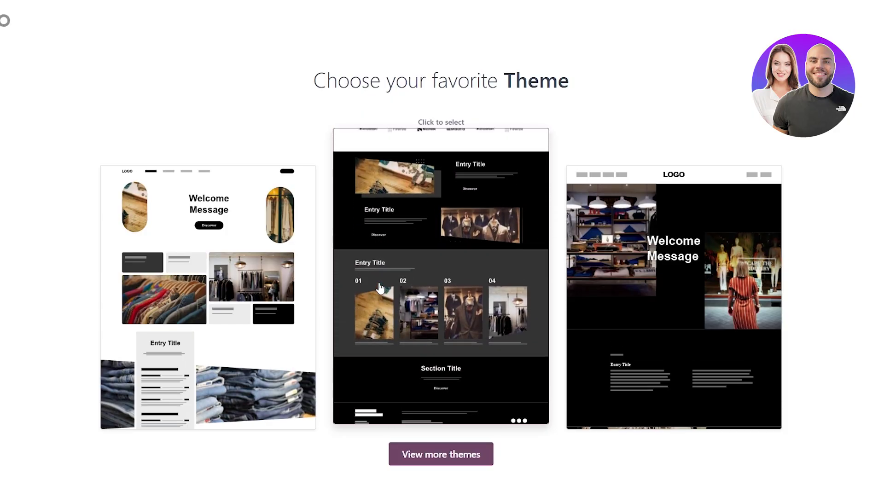
# - Load more theme previews, browse them, and pick the middle theme with black entry sections
pyautogui.click(470, 457)
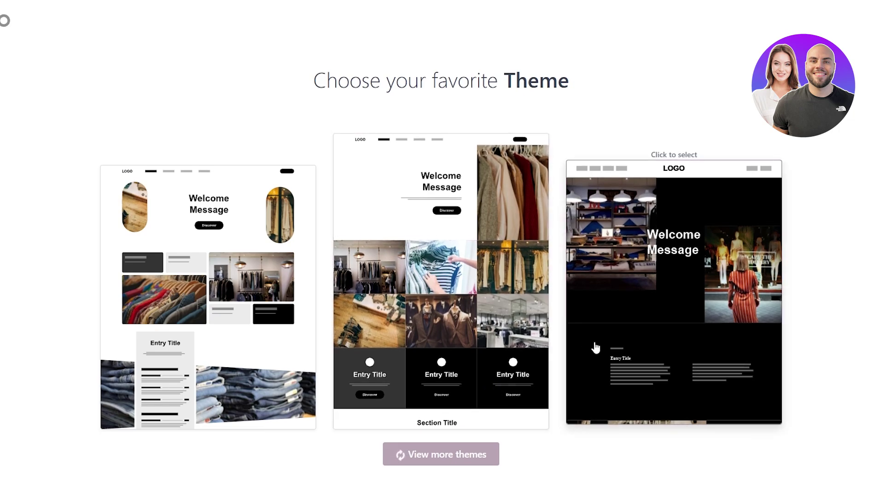
pyautogui.scroll(-7, 587, 308)
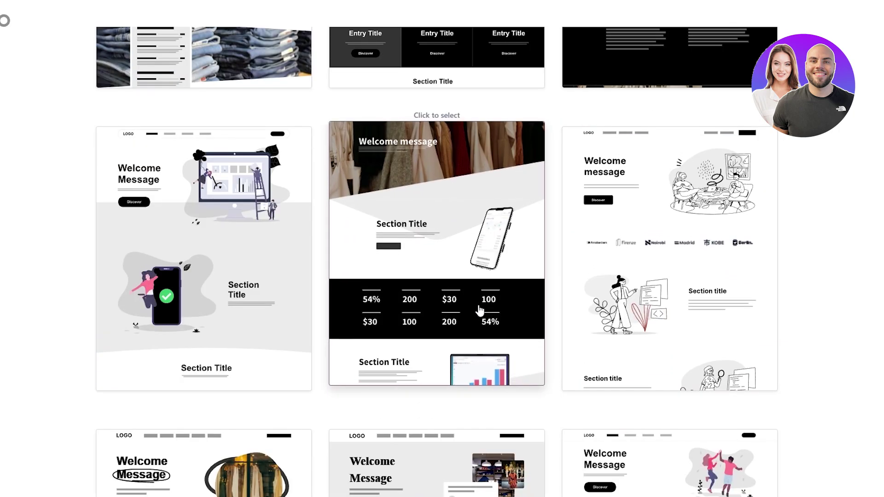
pyautogui.scroll(-10, 367, 364)
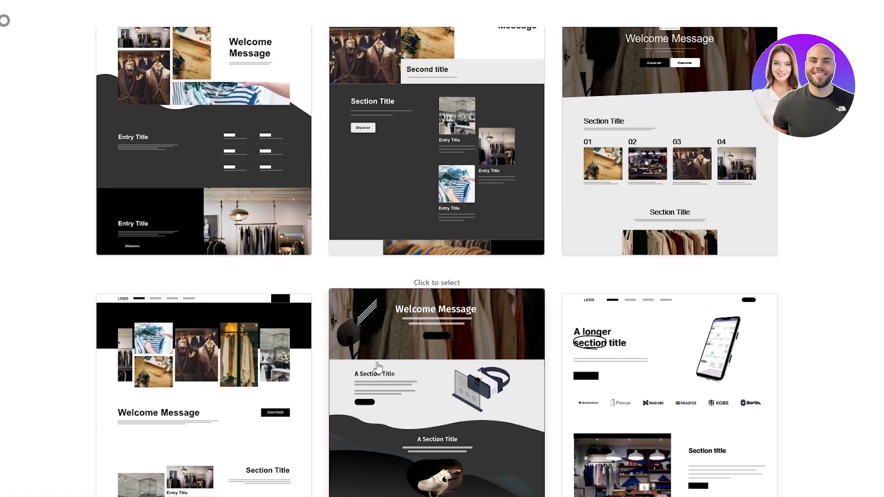
pyautogui.scroll(-6, 850, 356)
pyautogui.scroll(1, 847, 355)
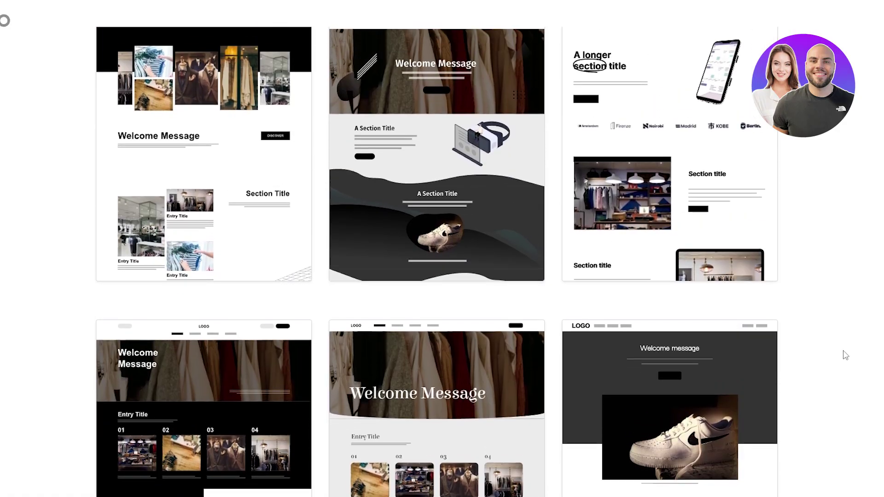
pyautogui.scroll(-15, 846, 356)
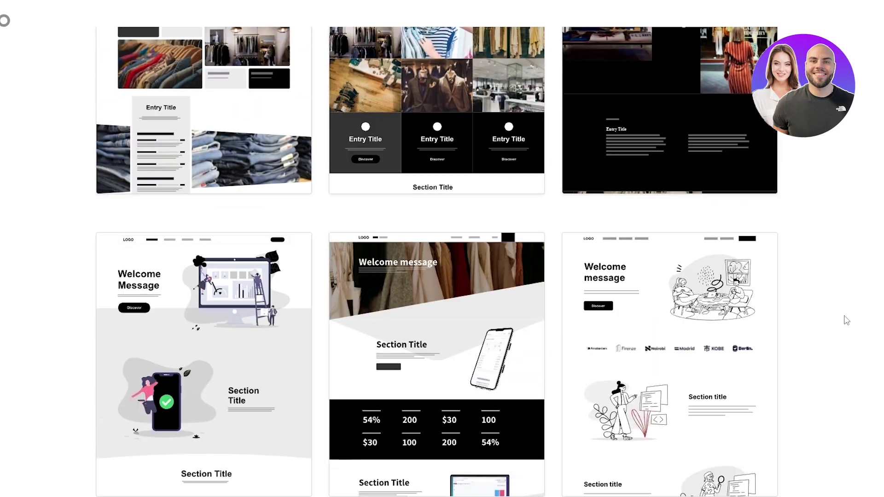
pyautogui.scroll(5, 846, 319)
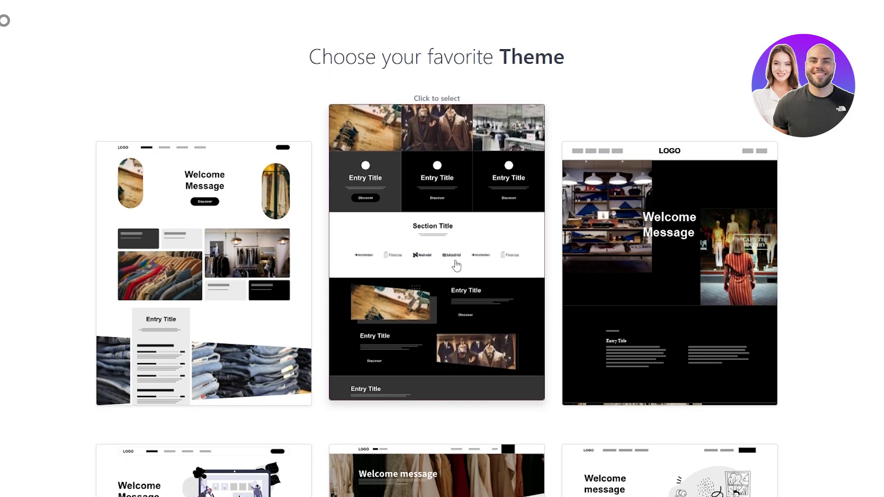
pyautogui.click(454, 263)
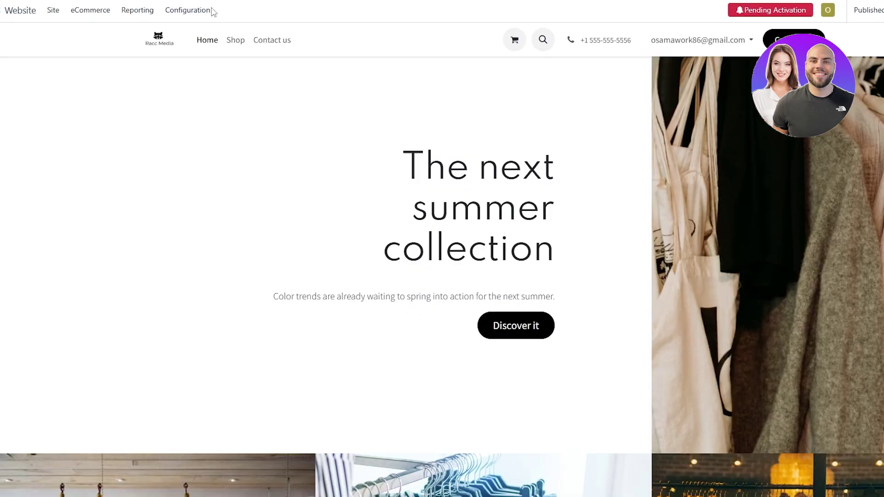
# - Scroll through the generated clothing-store home page and back to 'The next summer collection' hero
pyautogui.scroll(-20, 438, 215)
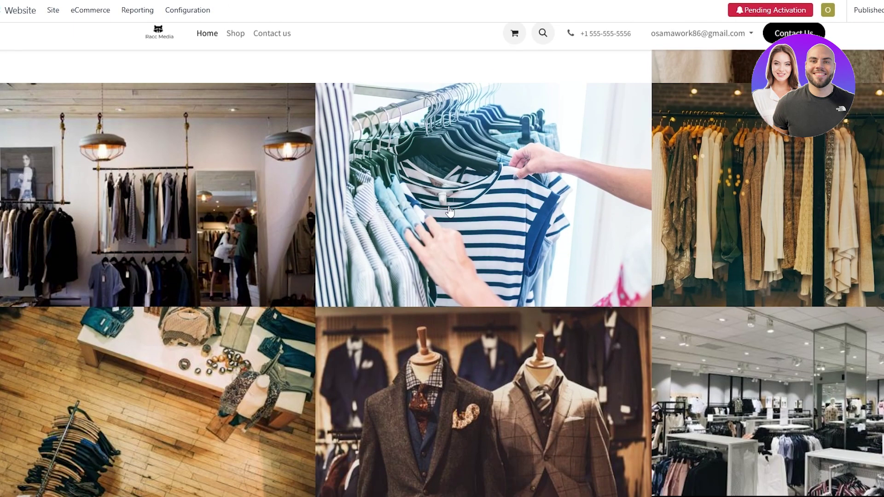
pyautogui.scroll(-5, 508, 245)
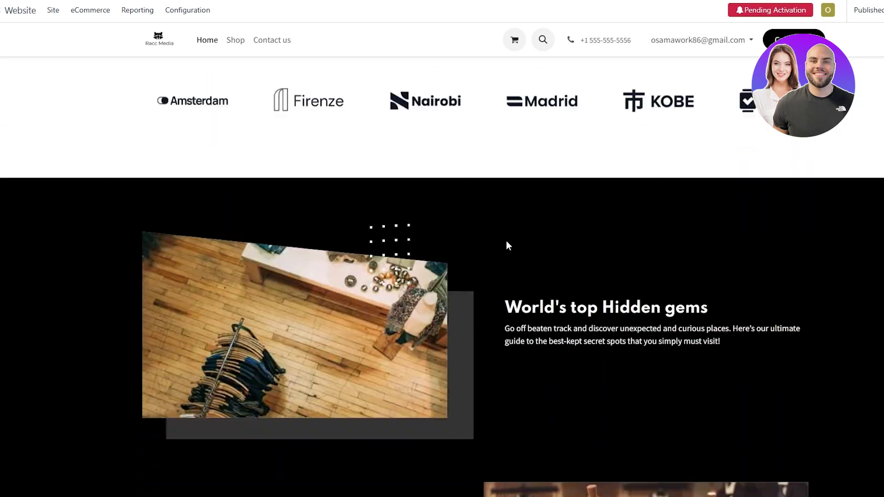
pyautogui.scroll(10, 511, 247)
pyautogui.scroll(5, 512, 247)
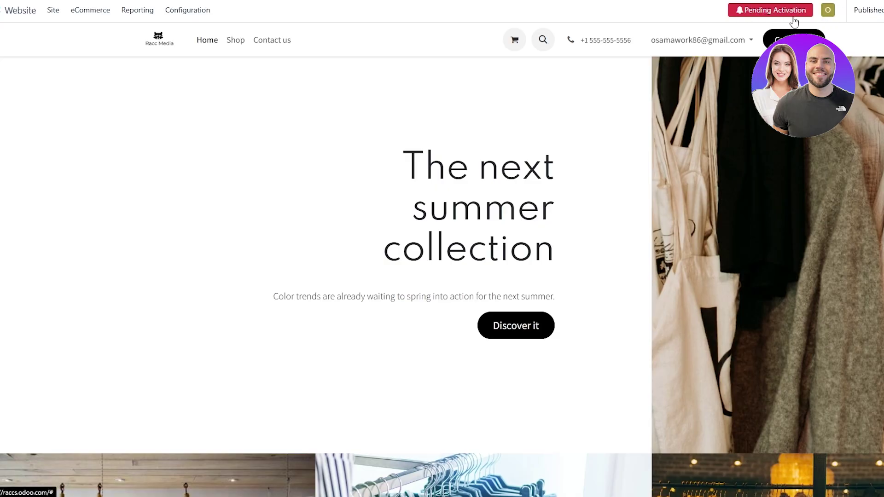
# - Resend the database activation email from the pending activation notice
pyautogui.click(772, 11)
pyautogui.click(339, 306)
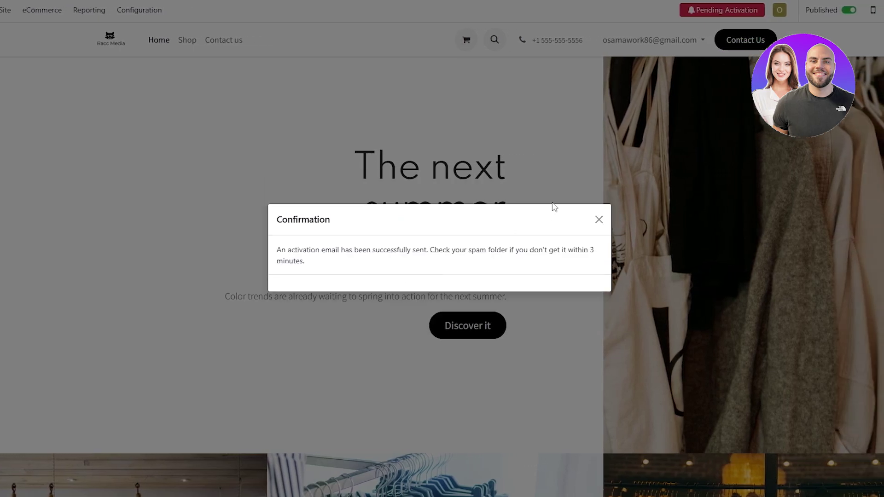
pyautogui.click(597, 221)
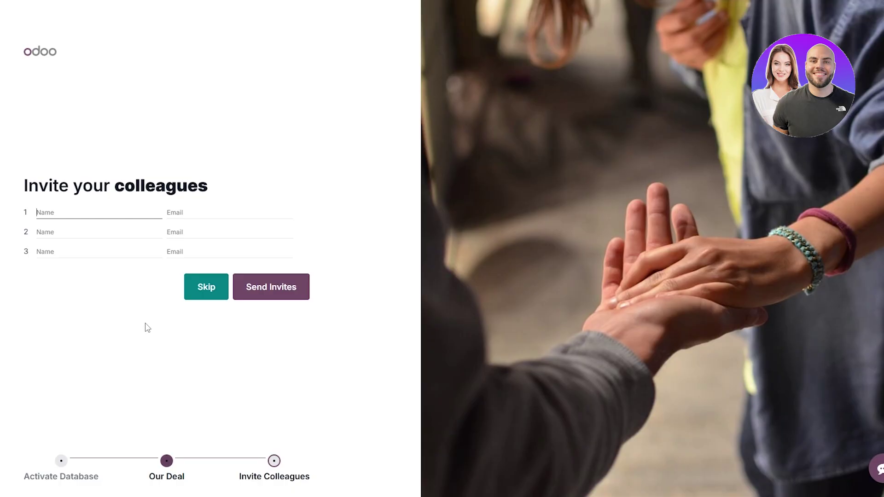
# - Skip inviting colleagues and go to raccs.odoo.com from the All done! screen
pyautogui.moveTo(29, 178); pyautogui.dragTo(199, 181)
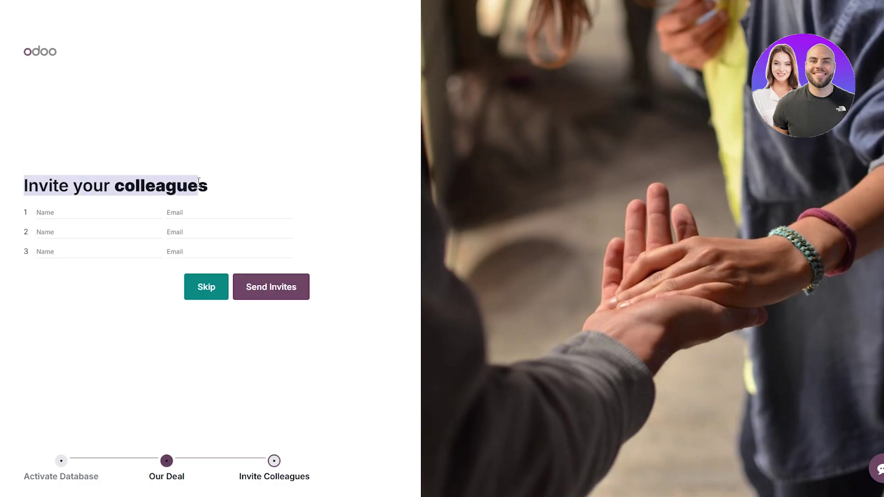
pyautogui.click(203, 286)
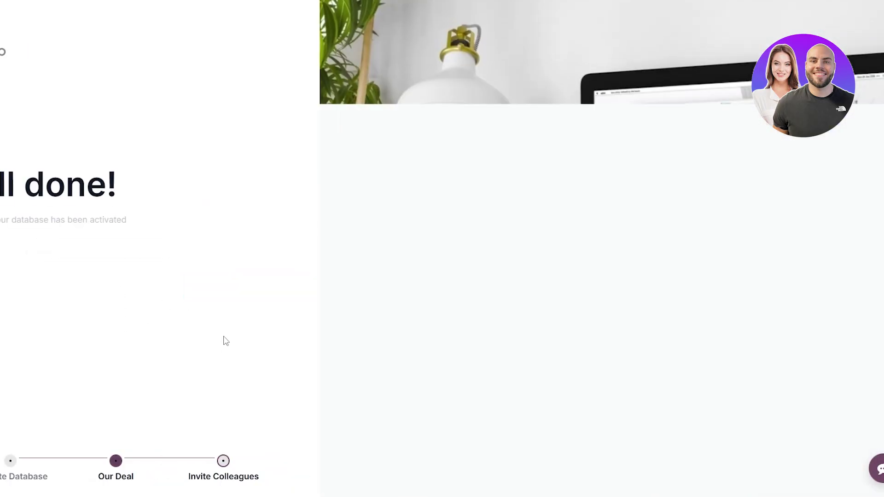
pyautogui.click(203, 300)
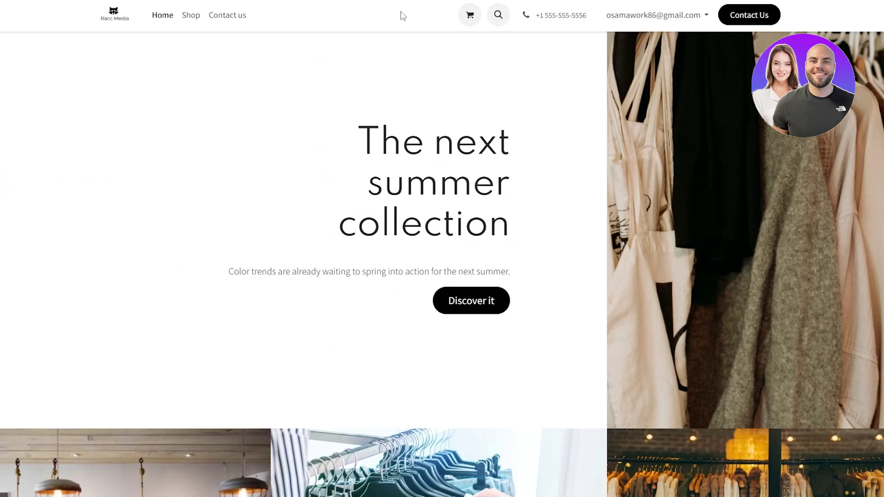
# - Scroll the homepage, view the empty Shop page, then return to the Odoo apps menu
pyautogui.scroll(-20, 396, 293)
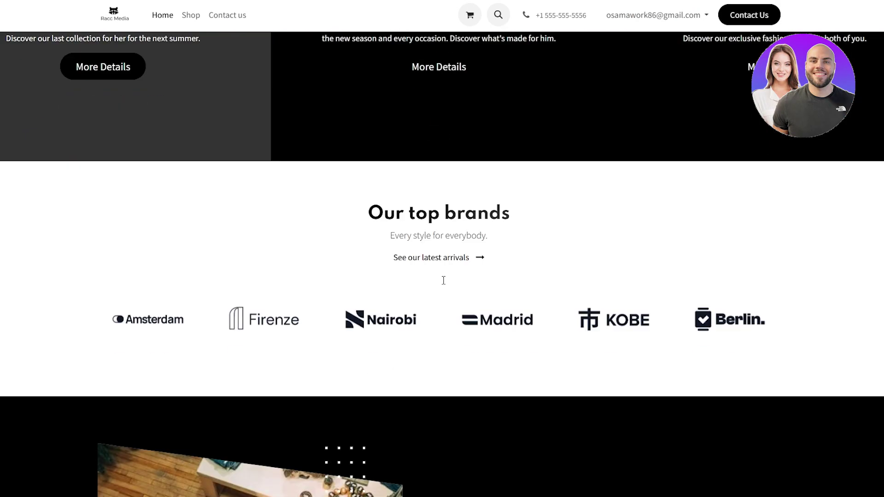
pyautogui.scroll(-7, 276, 476)
pyautogui.scroll(10, 276, 477)
pyautogui.scroll(-15, 276, 477)
pyautogui.scroll(10, 442, 264)
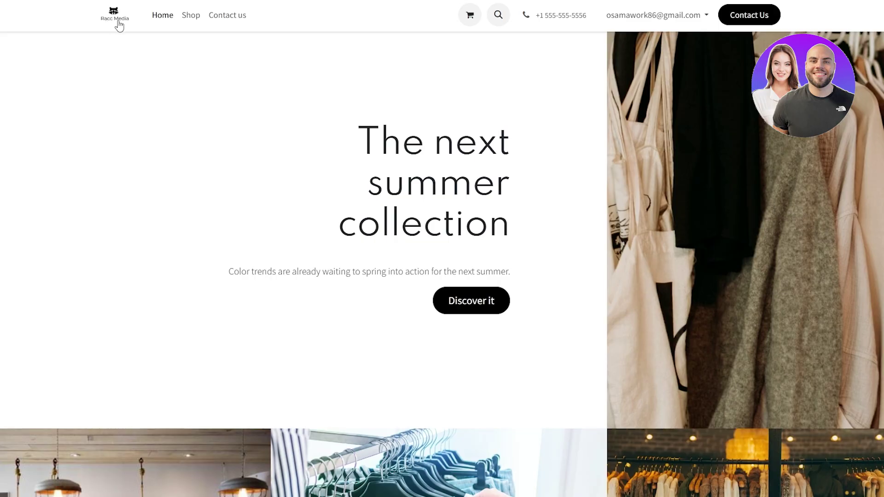
pyautogui.click(192, 18)
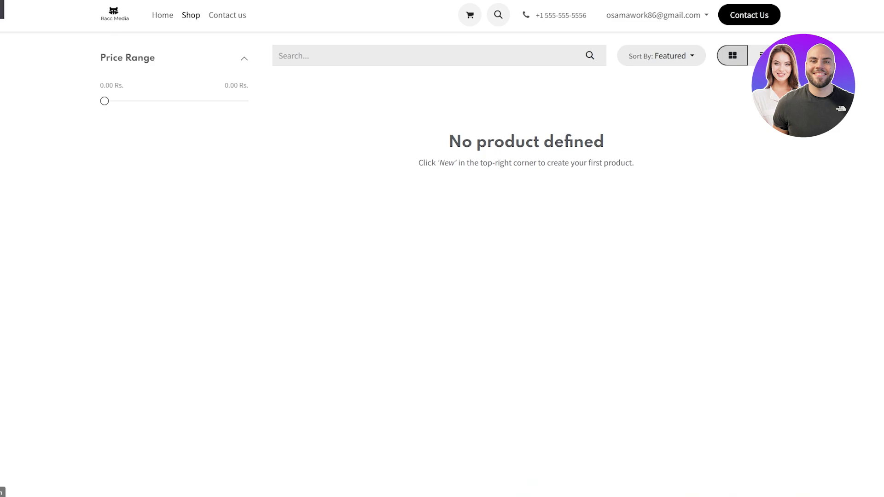
pyautogui.click(8, 10)
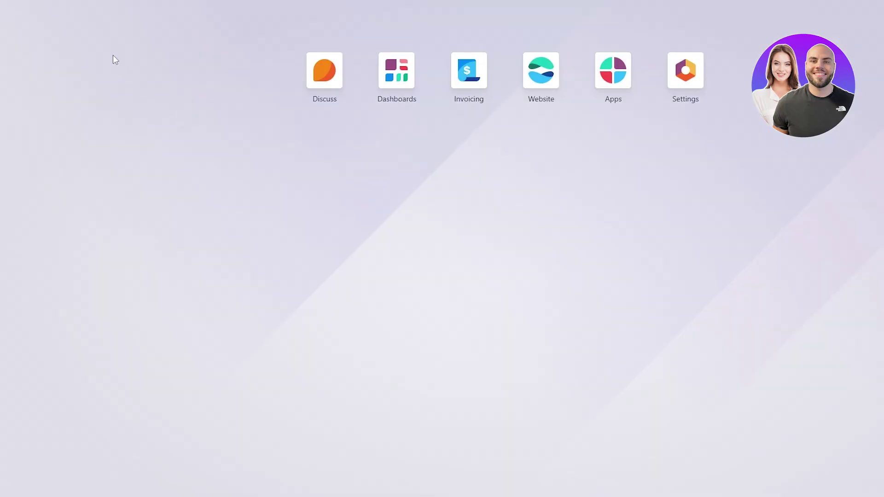
# - Open Website > Configuration > Domain Name and confirm with My Website is Ready
pyautogui.click(533, 88)
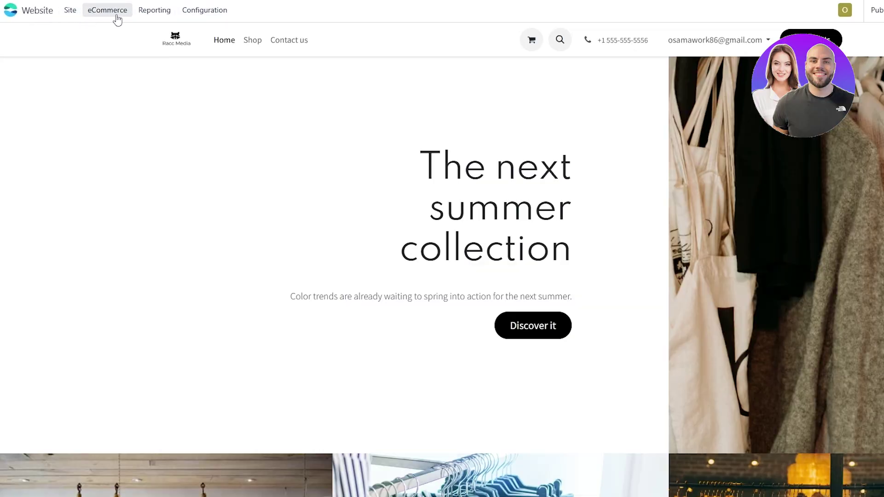
pyautogui.click(193, 18)
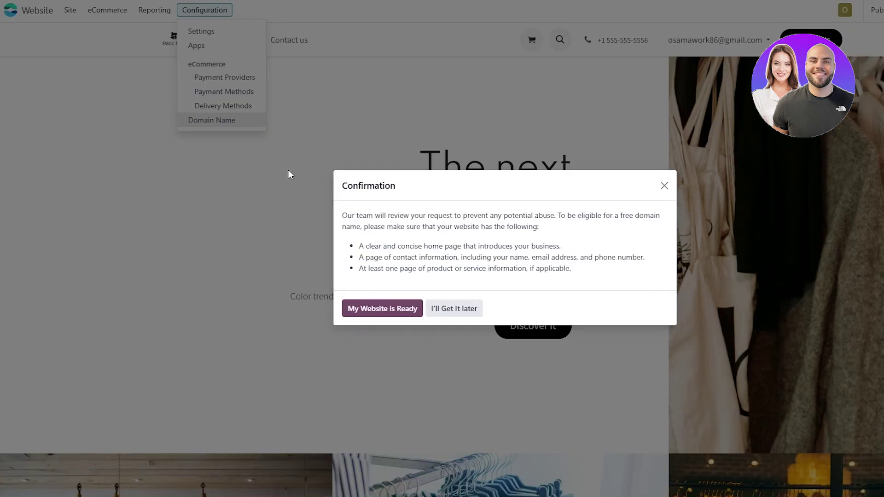
pyautogui.moveTo(353, 215); pyautogui.dragTo(473, 231)
pyautogui.moveTo(328, 246); pyautogui.dragTo(332, 308)
pyautogui.click(361, 286)
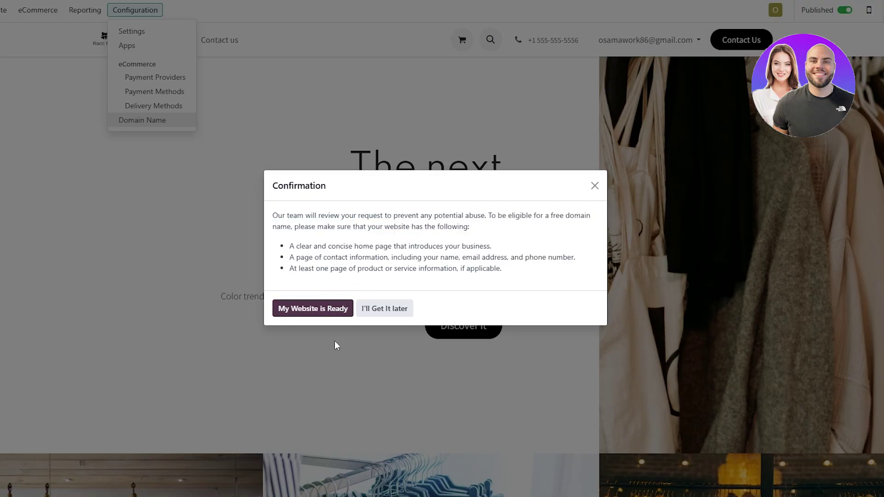
pyautogui.click(329, 315)
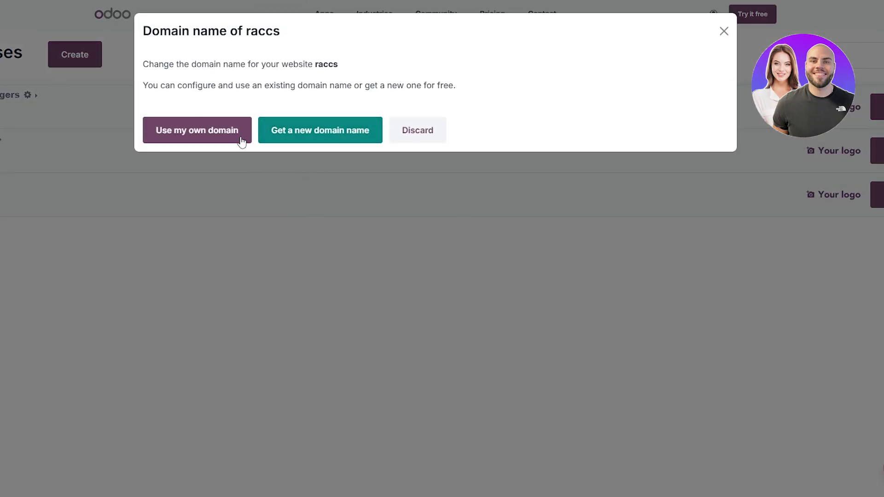
pyautogui.press('Escape')
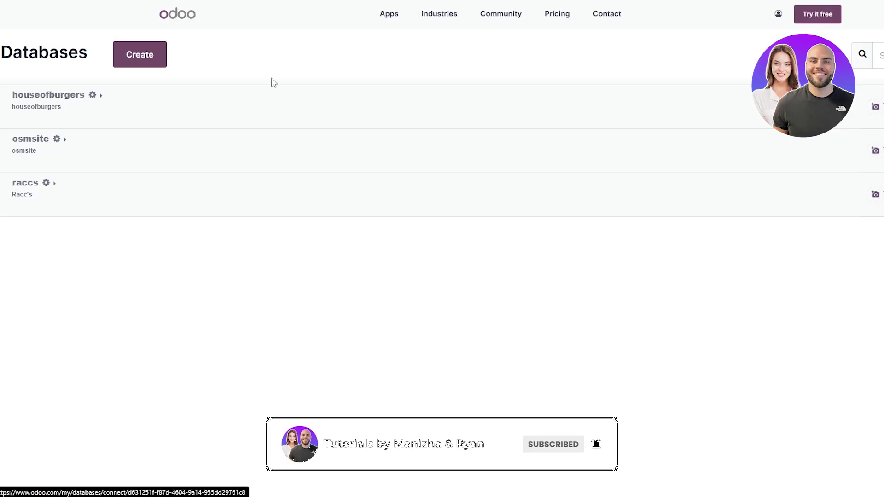
pyautogui.click(156, 62)
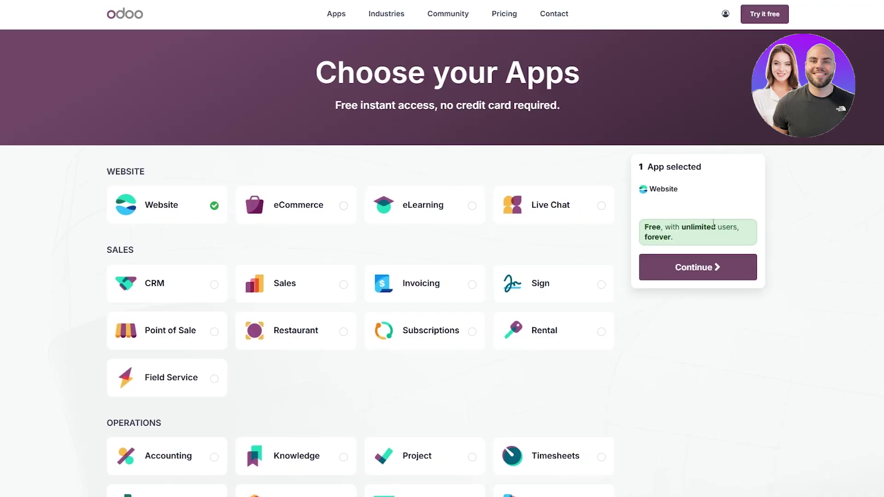
pyautogui.click(702, 276)
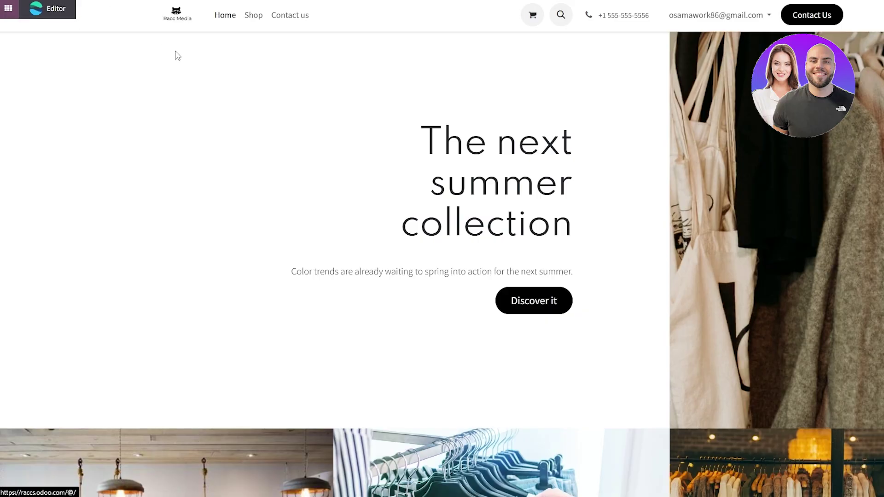
pyautogui.click(205, 9)
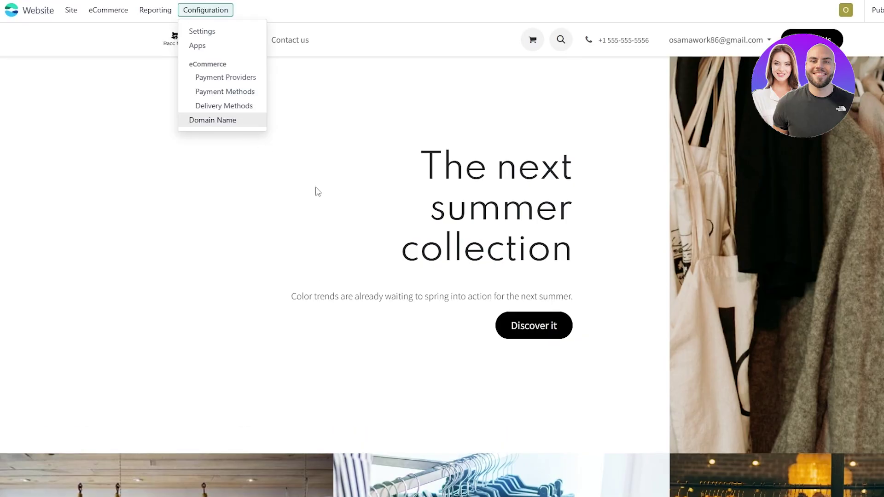
pyautogui.click(233, 119)
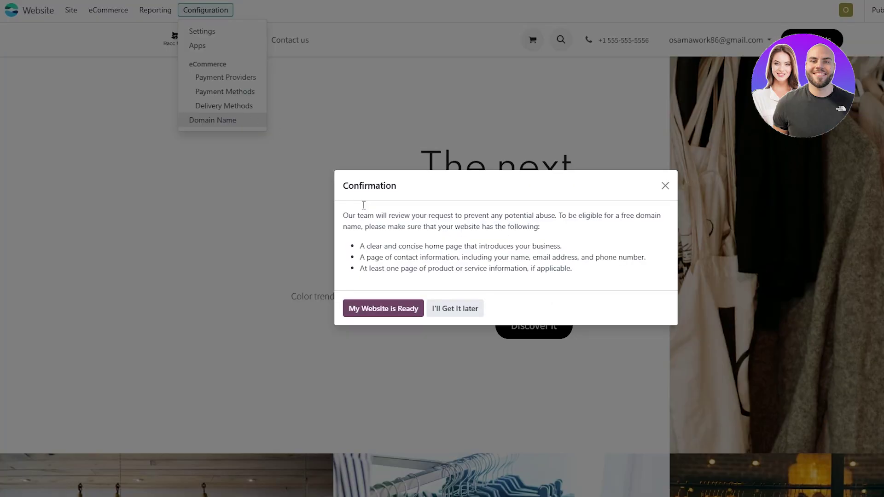
pyautogui.click(372, 311)
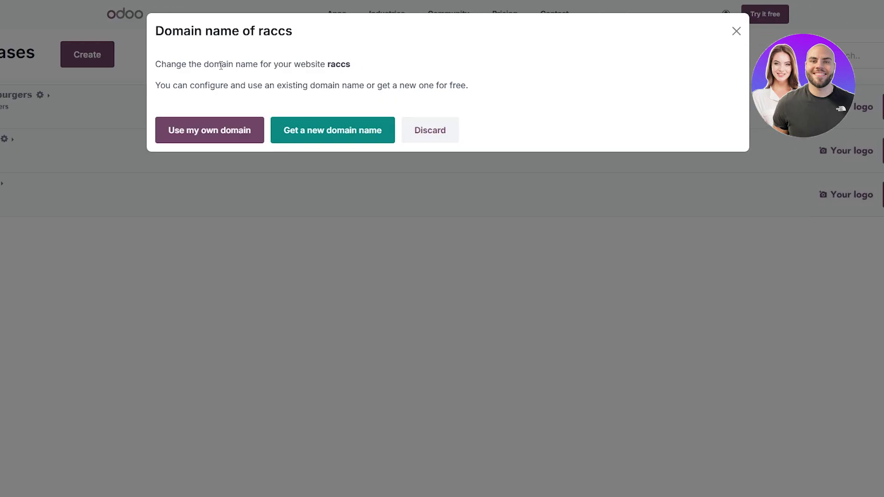
pyautogui.moveTo(183, 37); pyautogui.dragTo(294, 31)
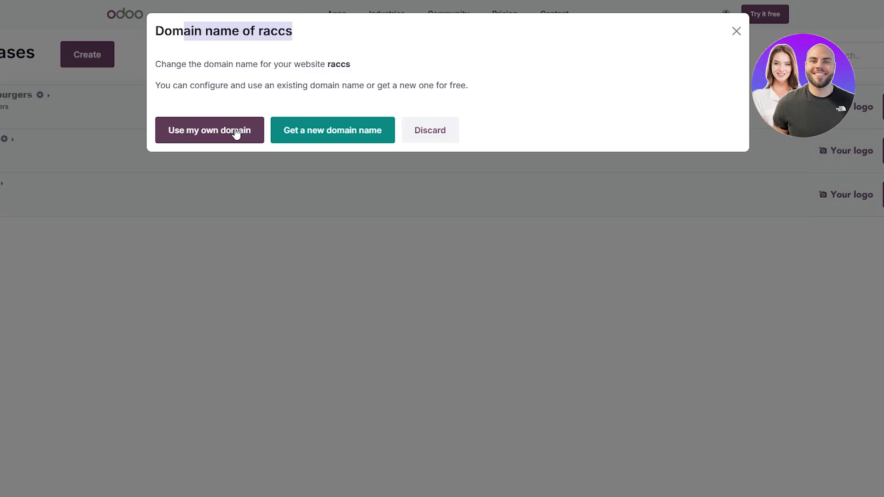
# - Choose a new free domain, search 'raccs', and select raccs.club
pyautogui.click(332, 150)
pyautogui.click(327, 137)
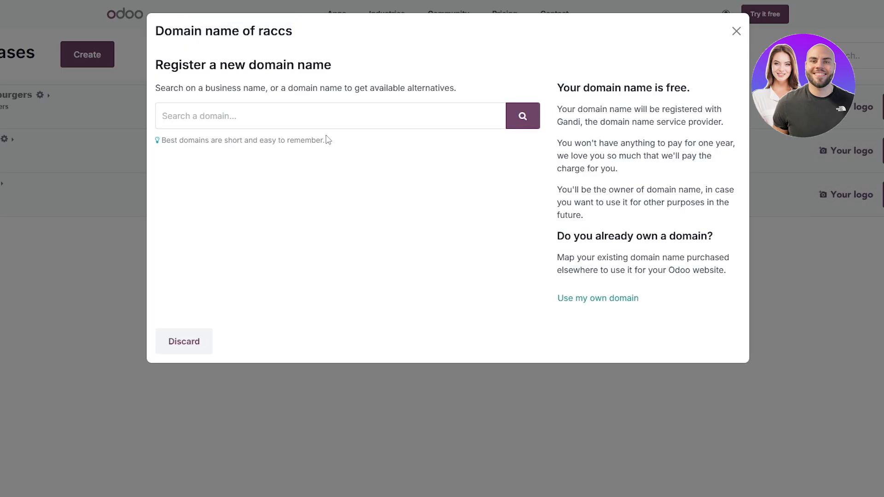
pyautogui.click(325, 129)
pyautogui.write('raccs')
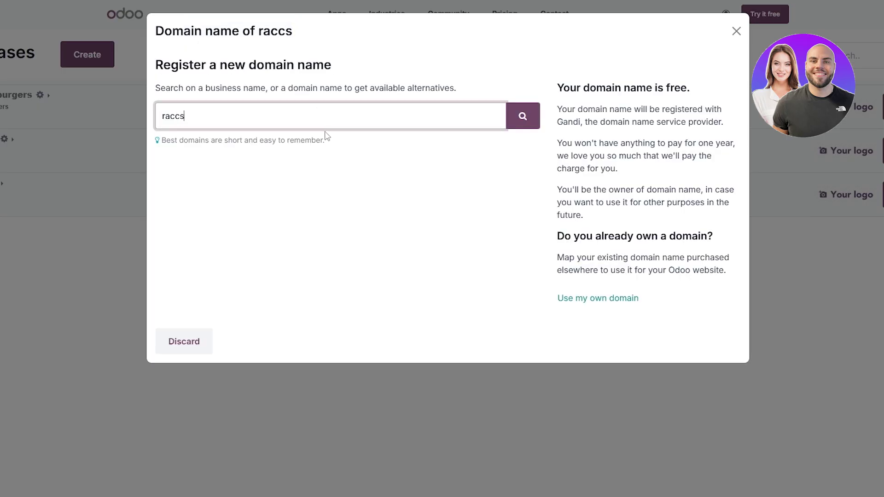
pyautogui.press('Return')
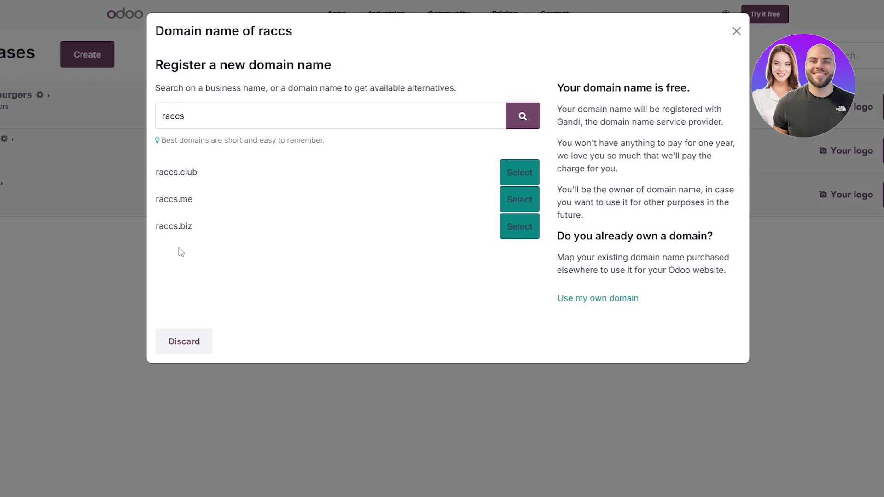
pyautogui.moveTo(170, 176); pyautogui.dragTo(198, 183)
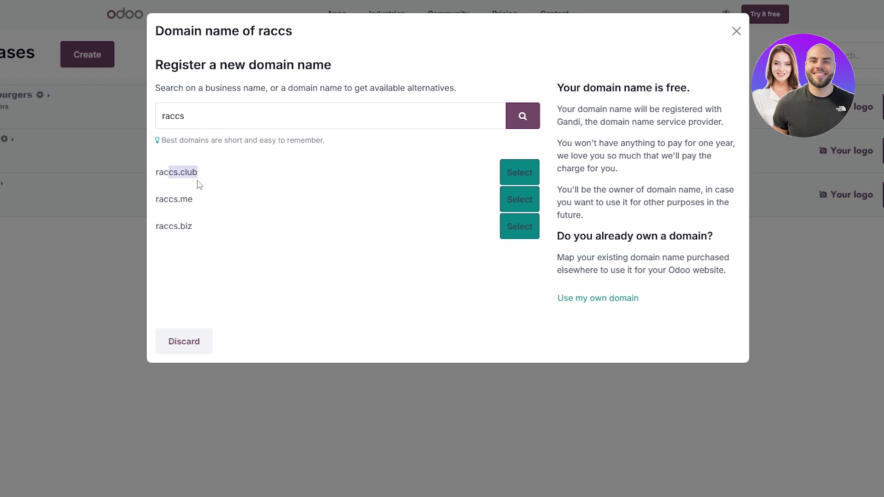
pyautogui.click(521, 173)
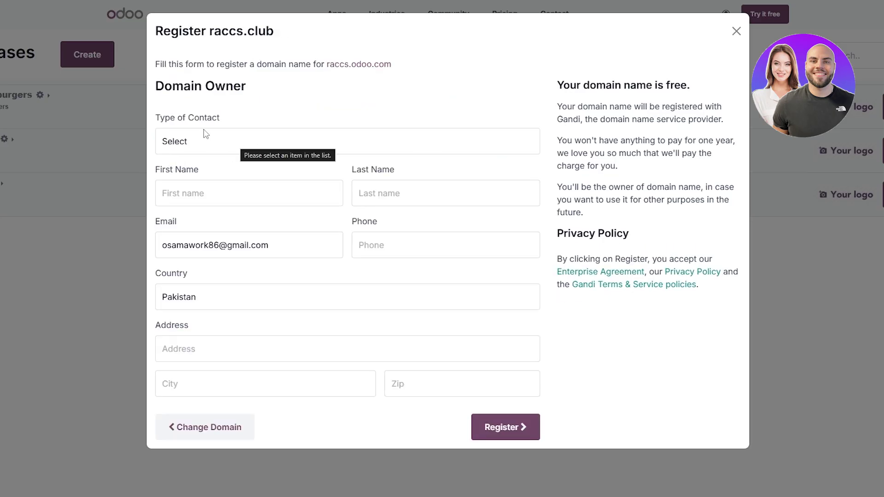
# - Set the contact type to Individual, register raccs.club, and close the pending-review confirmation
pyautogui.click(192, 144)
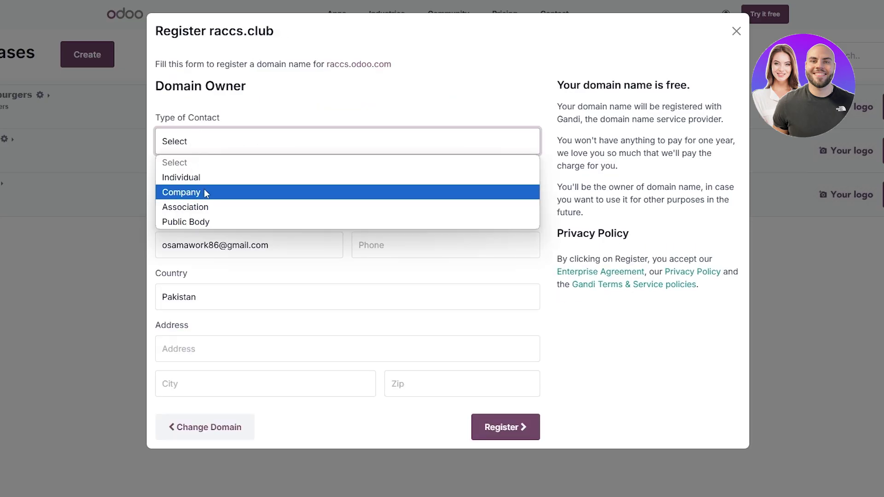
pyautogui.click(202, 192)
pyautogui.click(201, 142)
pyautogui.click(203, 177)
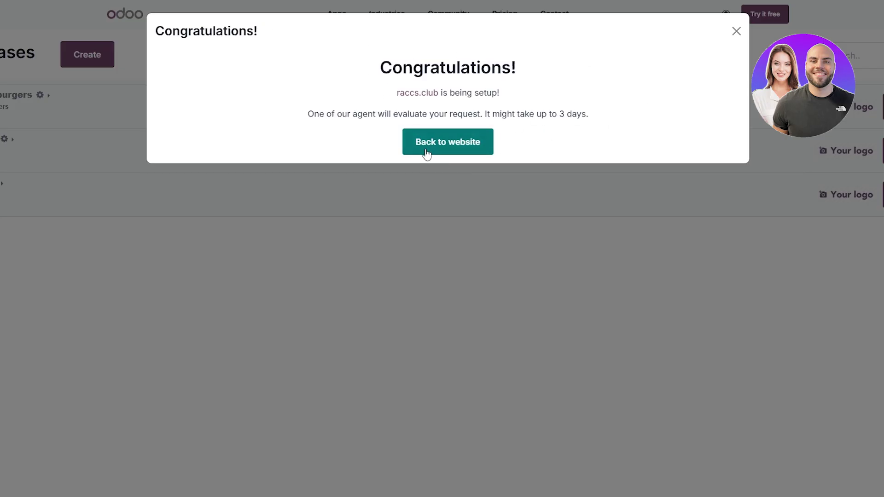
pyautogui.click(737, 31)
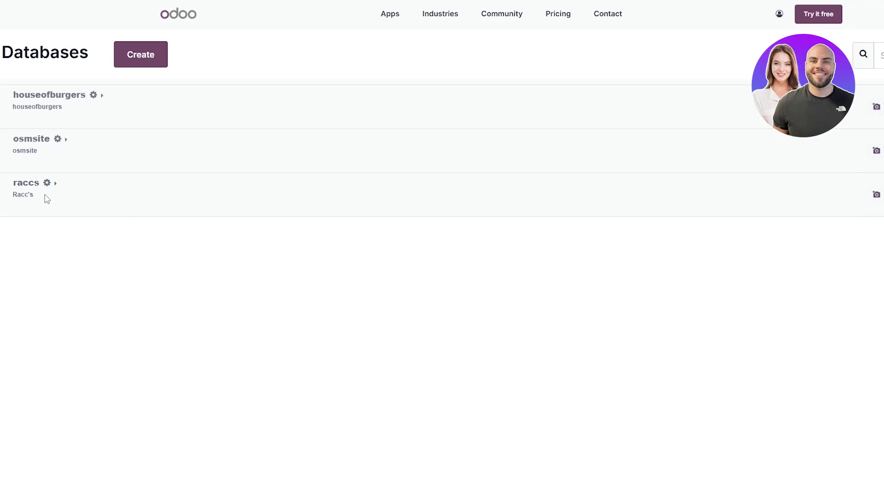
# - Open Domain Names for the raccs database, choose Use my own domain, and focus the domain field
pyautogui.click(44, 185)
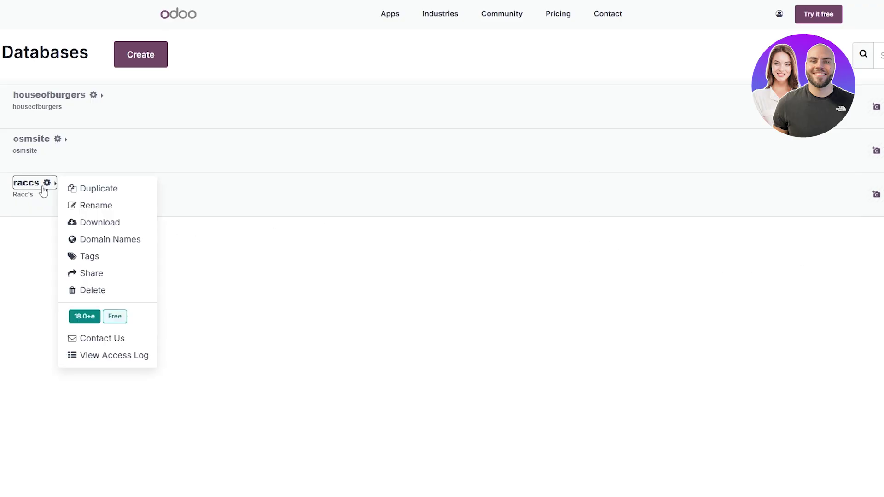
pyautogui.click(118, 246)
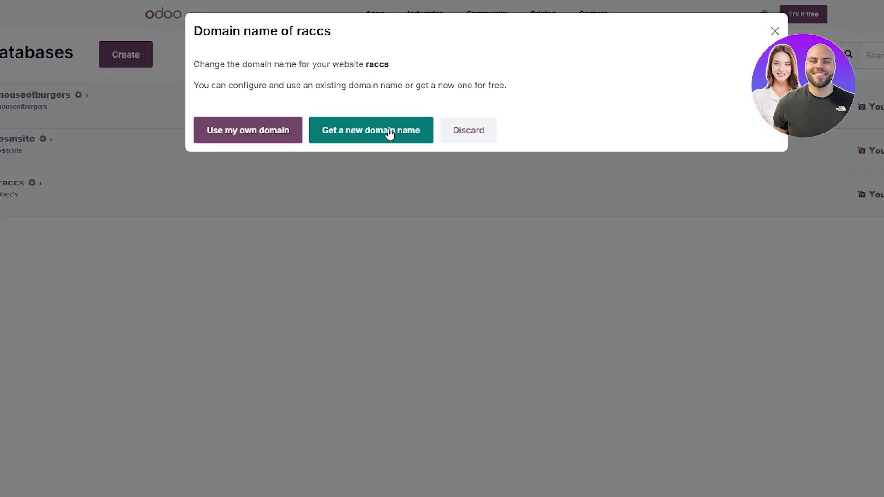
pyautogui.click(201, 138)
pyautogui.click(215, 124)
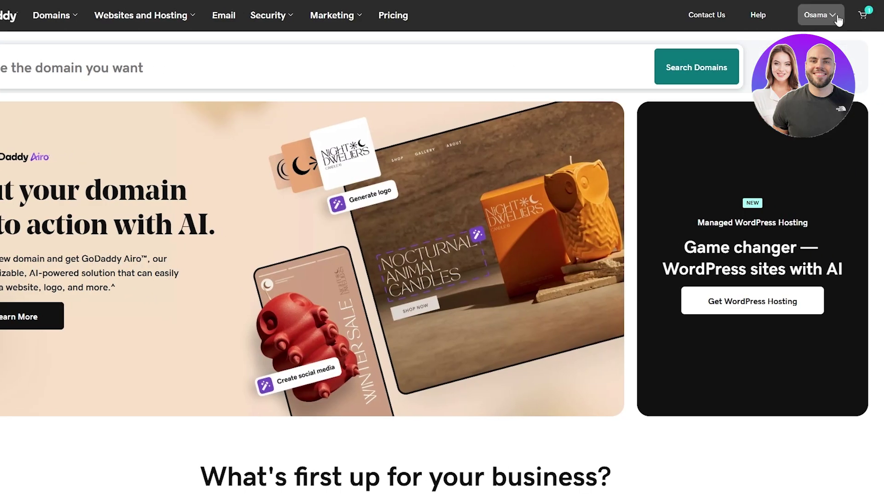
# - Go to GoDaddy's My Products list and scroll to the owned houseofburgers.store domain
pyautogui.click(821, 16)
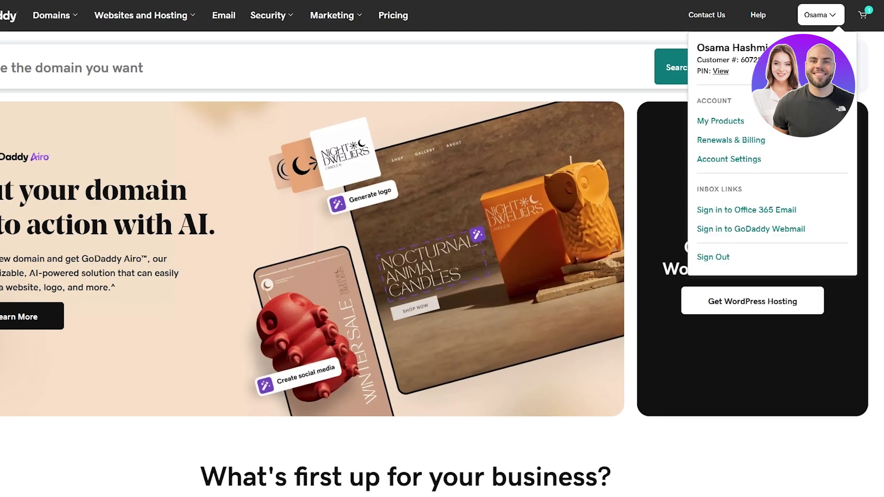
pyautogui.click(721, 120)
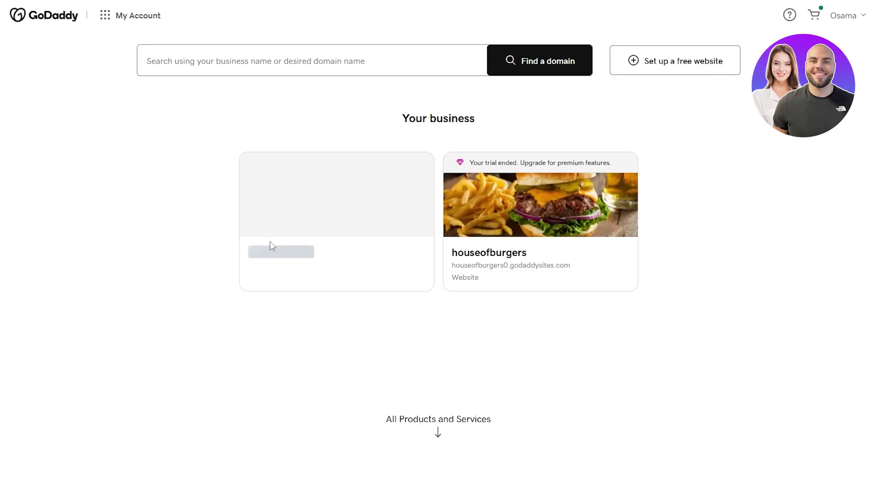
pyautogui.scroll(-5, 211, 188)
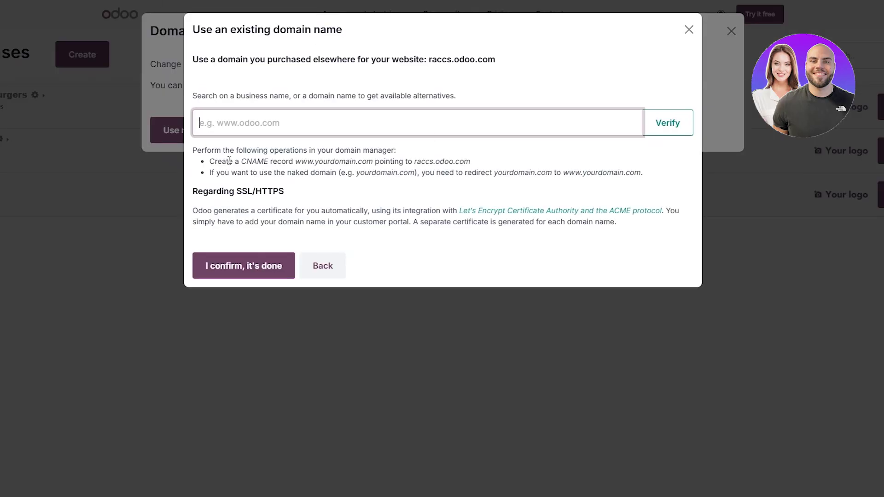
# - Paste houseofburgers.store into Odoo's existing-domain field and review the SSL and CNAME instructions
pyautogui.write('houseofburgers.store')
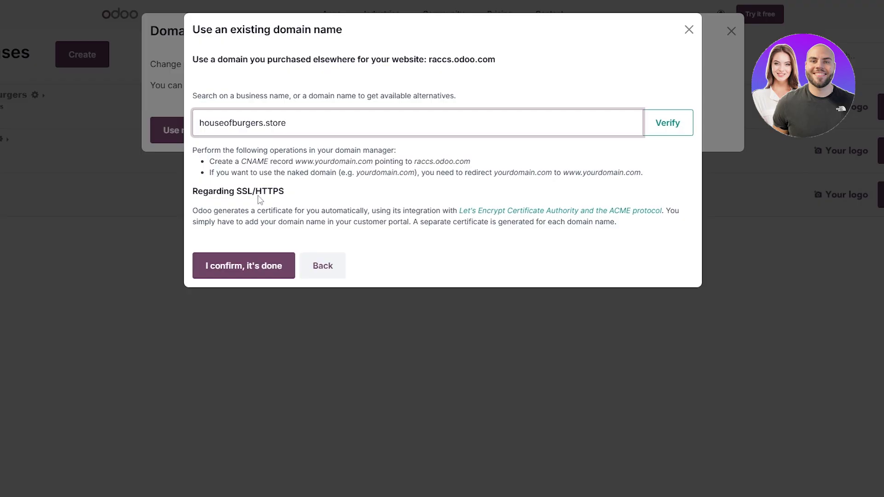
pyautogui.moveTo(214, 210); pyautogui.dragTo(489, 221)
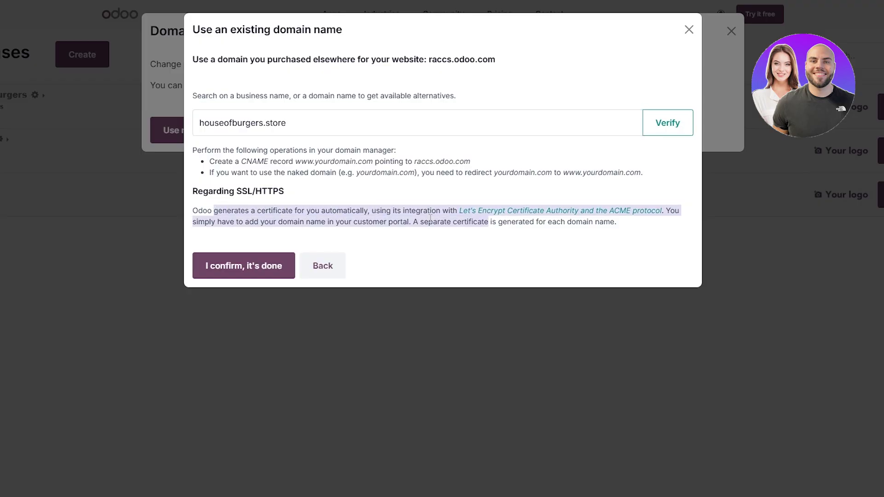
pyautogui.click(403, 222)
pyautogui.moveTo(249, 160); pyautogui.dragTo(461, 160)
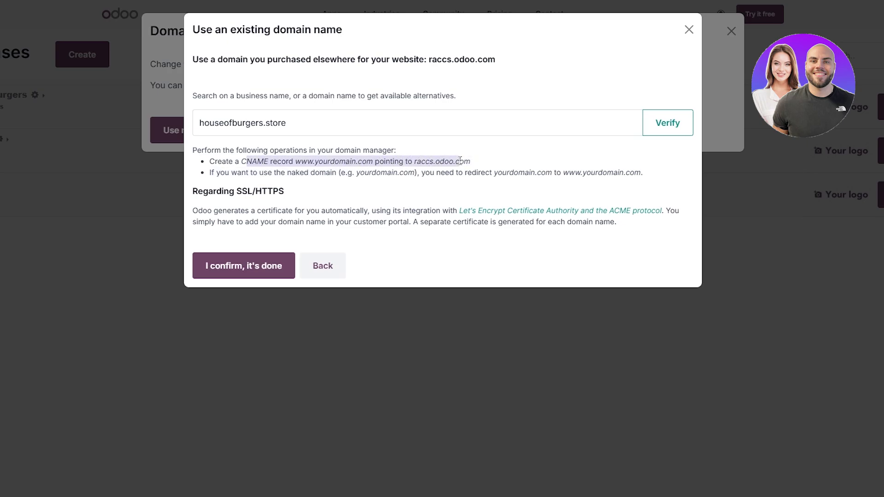
pyautogui.click(246, 167)
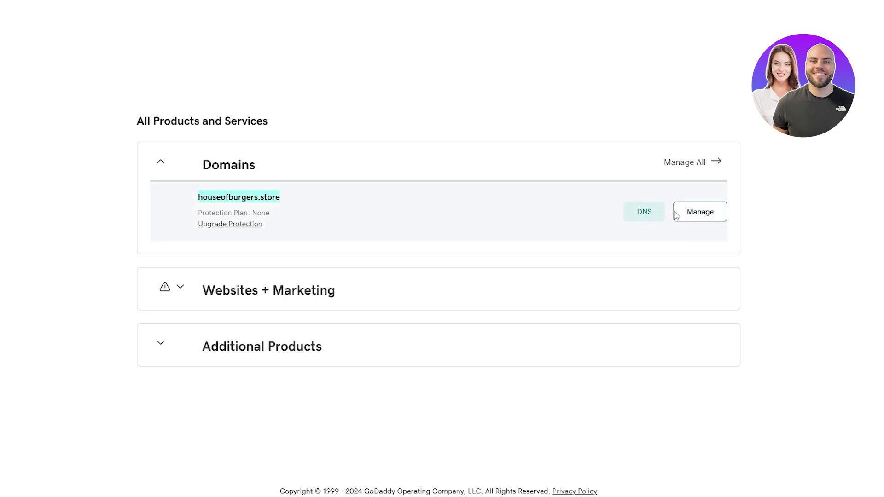
# - Open DNS management for houseofburgers.store in GoDaddy and start a new DNS record
pyautogui.click(695, 215)
pyautogui.scroll(-10, 320, 282)
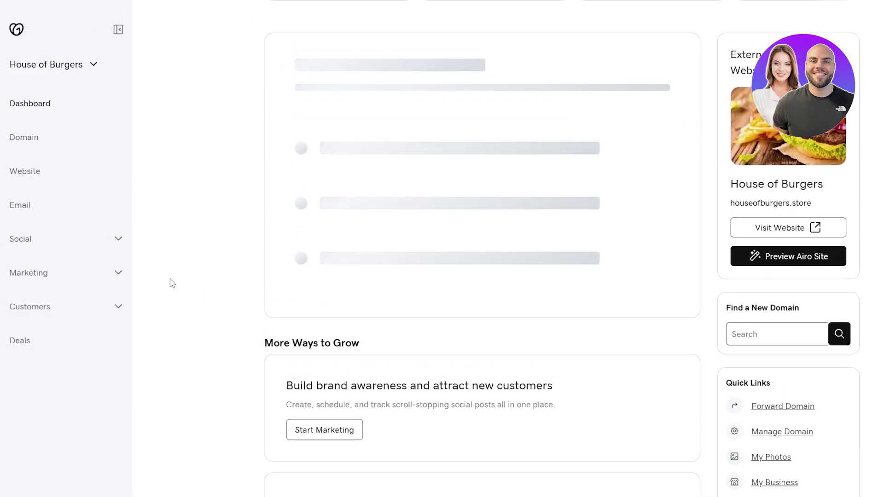
pyautogui.click(23, 143)
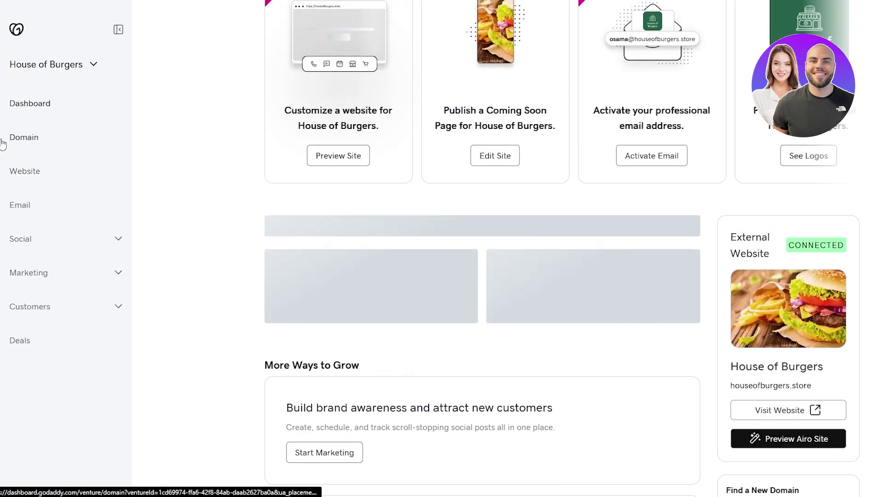
pyautogui.click(6, 140)
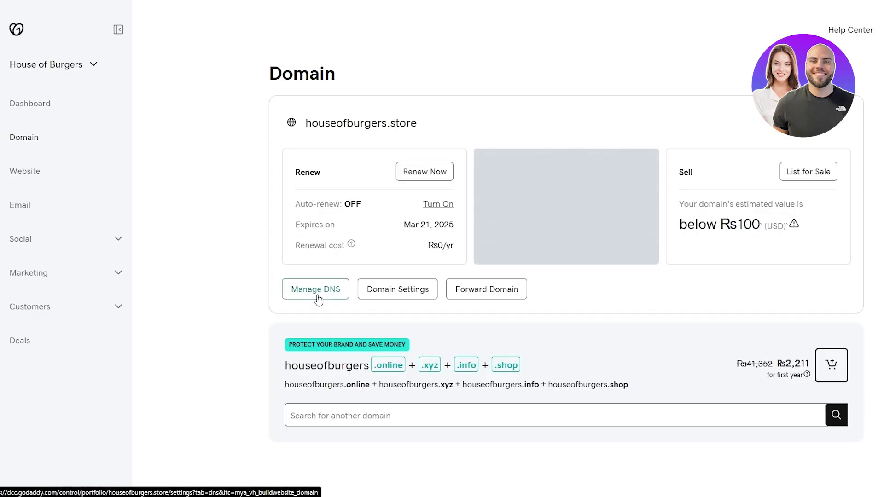
pyautogui.click(317, 301)
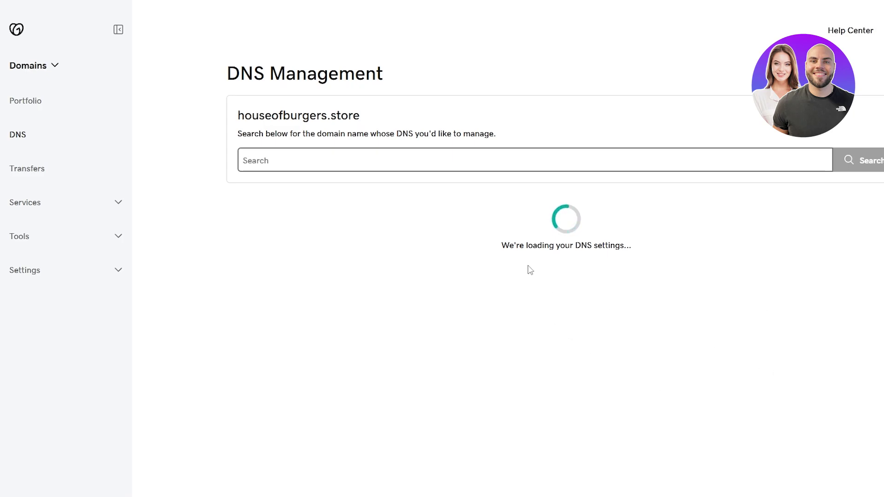
pyautogui.moveTo(501, 247); pyautogui.dragTo(648, 271)
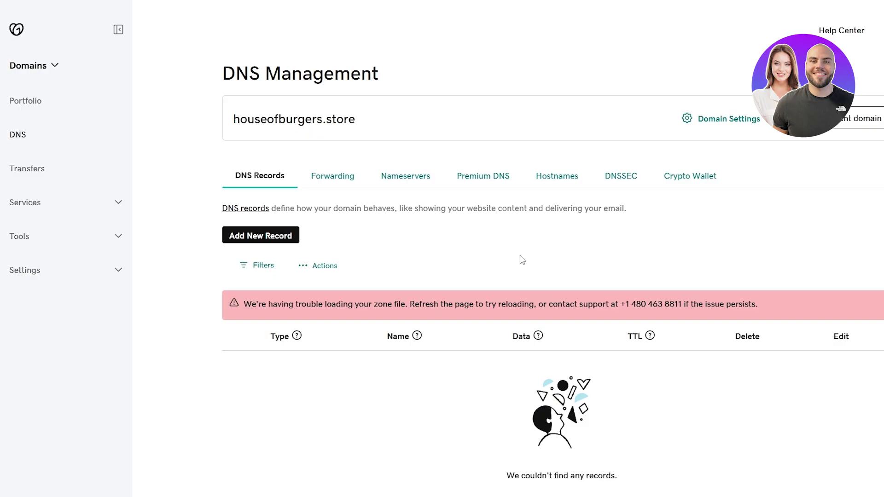
pyautogui.click(262, 237)
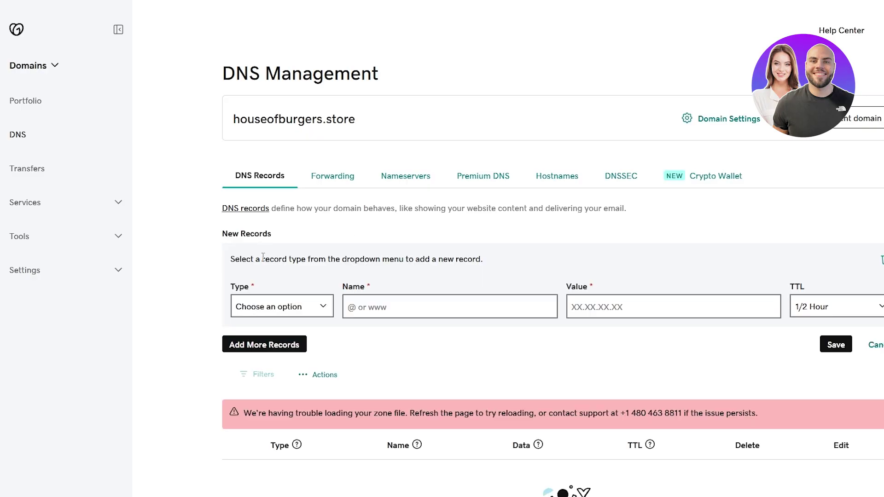
# - Set the new record's type to CNAME and its value to raccs.odoo.com
pyautogui.click(278, 339)
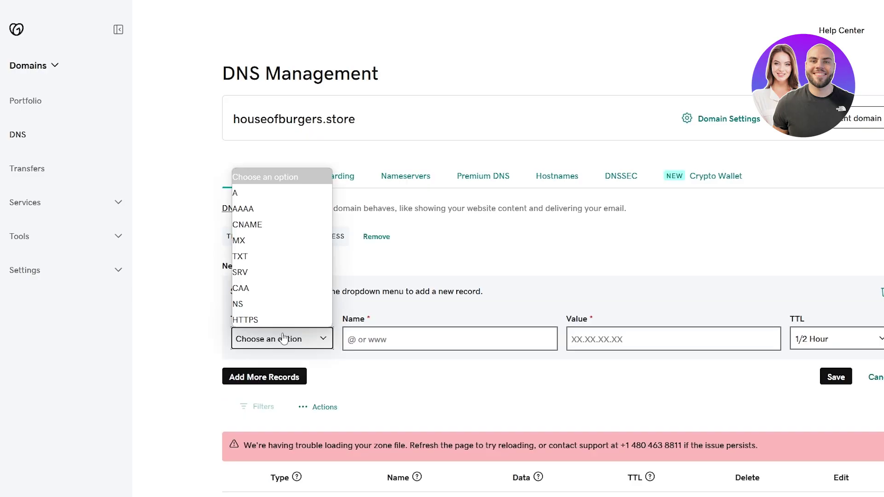
pyautogui.click(284, 224)
pyautogui.click(386, 334)
pyautogui.click(580, 346)
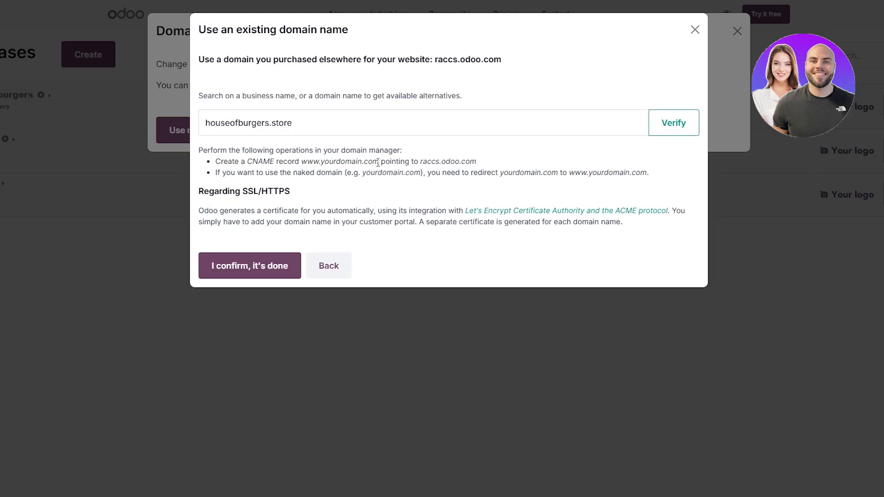
pyautogui.moveTo(446, 158); pyautogui.dragTo(480, 162)
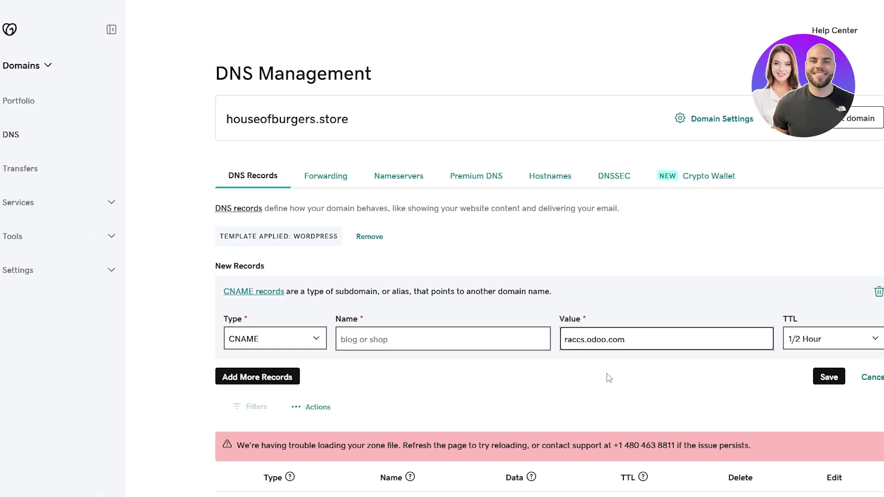
# - Use houseofburgers.store as the record name, save, and confirm the domain
pyautogui.click(418, 343)
pyautogui.scroll(-1, 419, 345)
pyautogui.moveTo(349, 66); pyautogui.dragTo(226, 65)
pyautogui.hotkey('ctrl', 'c')
pyautogui.click(389, 287)
pyautogui.hotkey('ctrl', 'v')
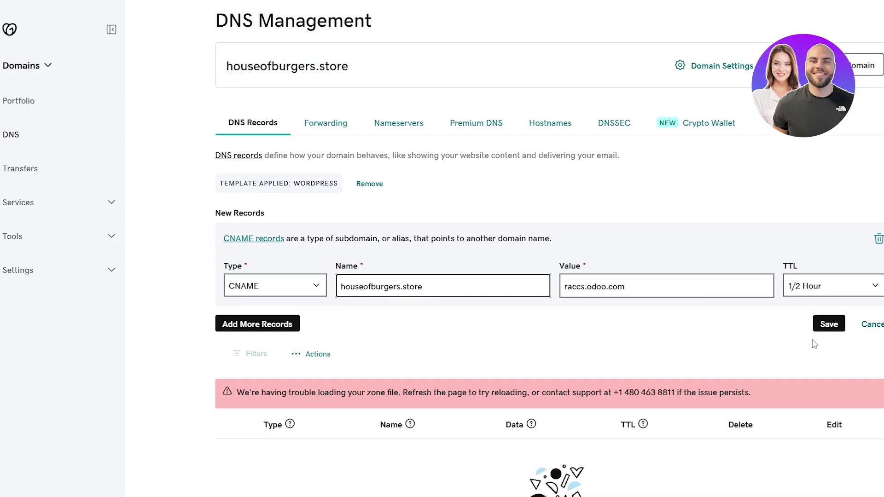
pyautogui.click(827, 329)
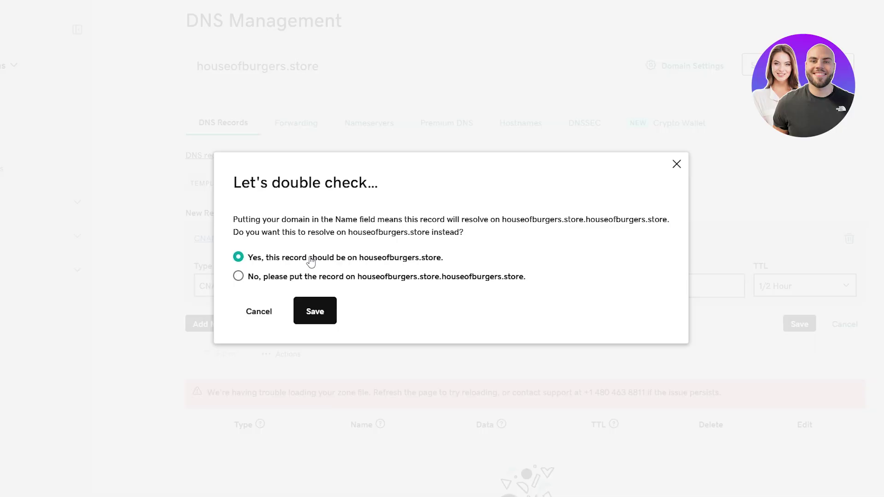
pyautogui.click(349, 311)
# - Recheck the CNAME type and raccs.odoo.com value, then save the record again
pyautogui.scroll(-5, 769, 107)
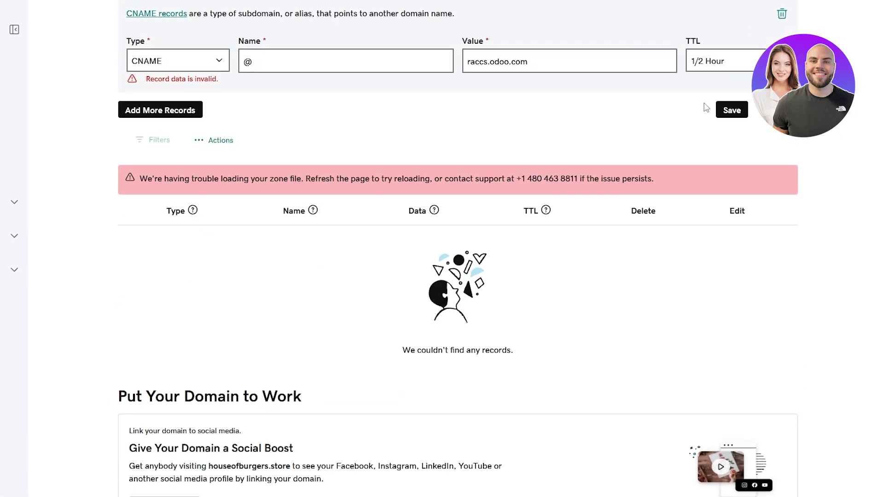
pyautogui.click(219, 65)
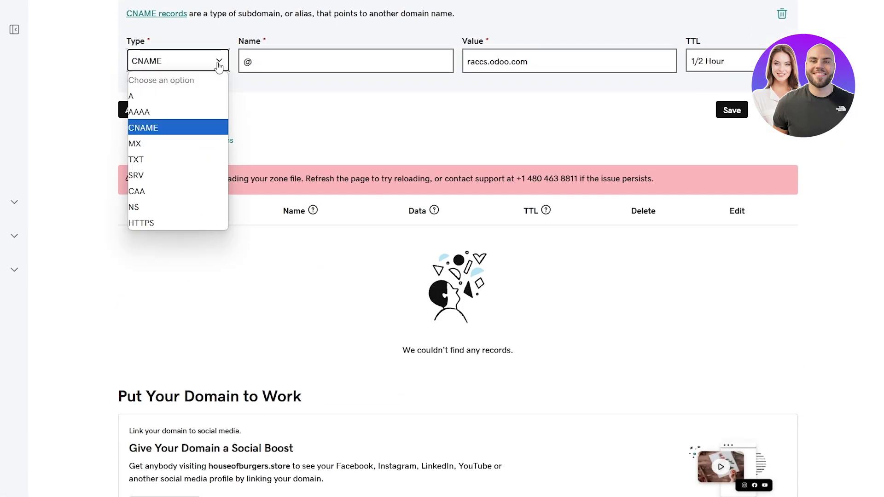
pyautogui.click(191, 127)
pyautogui.click(506, 61)
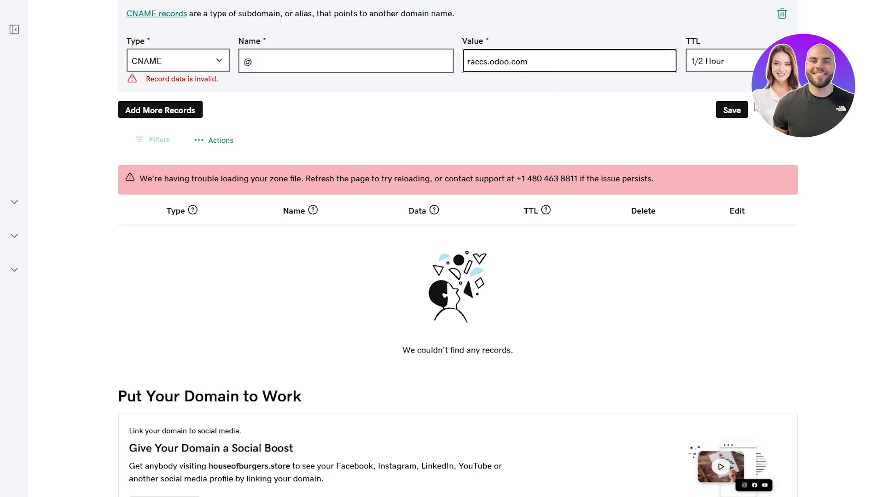
pyautogui.click(733, 111)
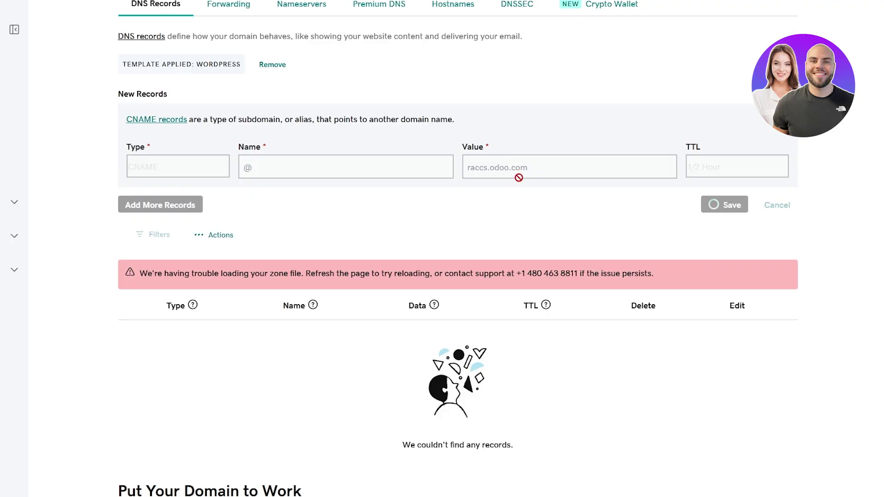
pyautogui.scroll(-1, 520, 178)
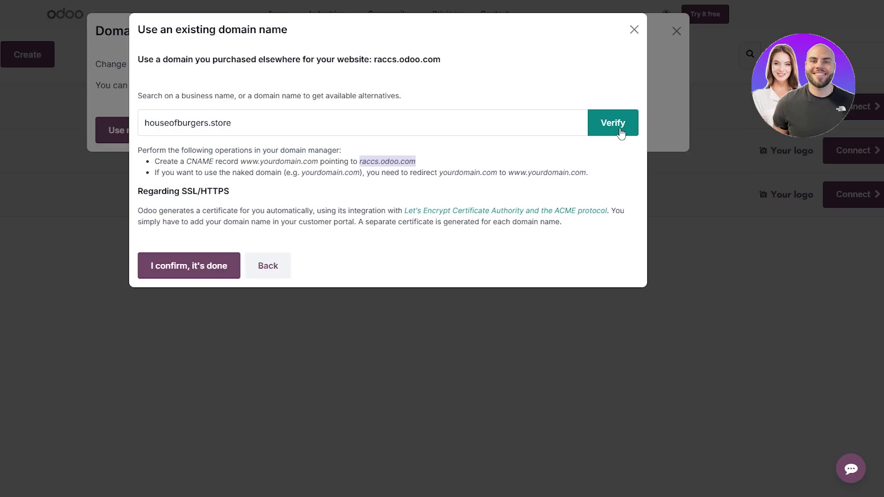
# - Run Odoo's verification for houseofburgers.store and review GoDaddy's zone file error
pyautogui.click(614, 123)
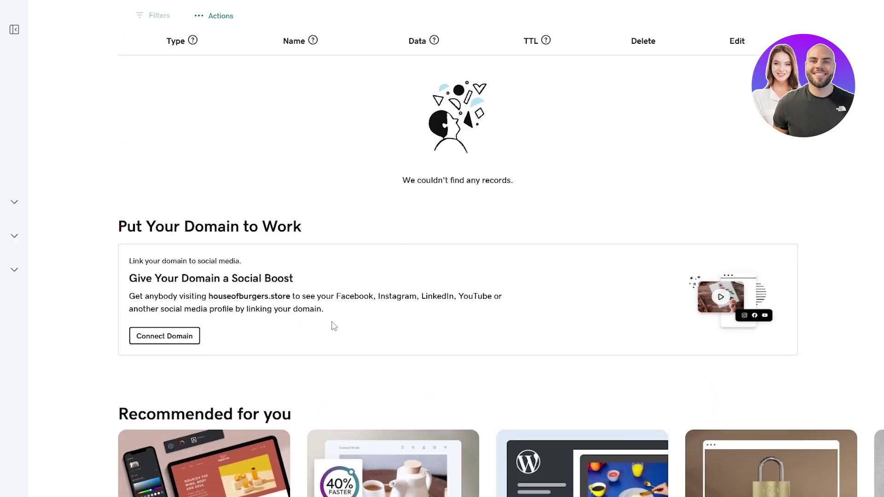
pyautogui.scroll(5, 218, 316)
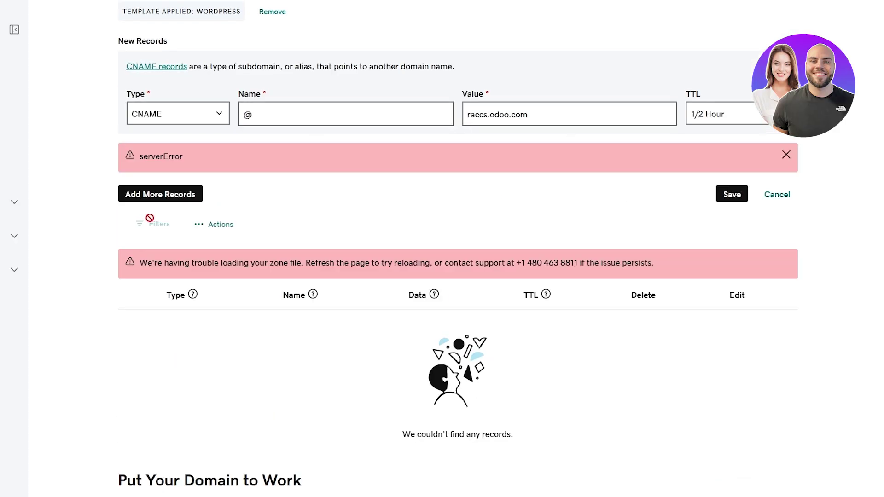
pyautogui.moveTo(250, 262); pyautogui.dragTo(477, 264)
pyautogui.click(686, 301)
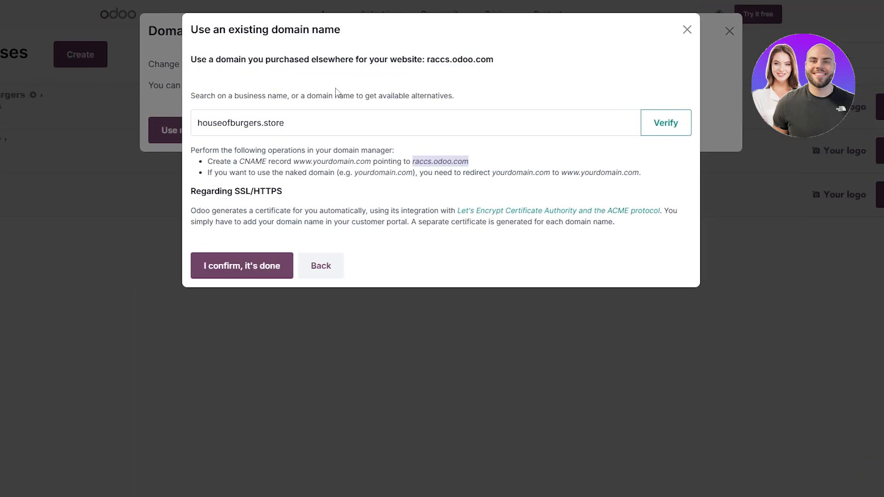
# - Close both Odoo domain dialogs and go to Odoo's Pricing page
pyautogui.click(687, 31)
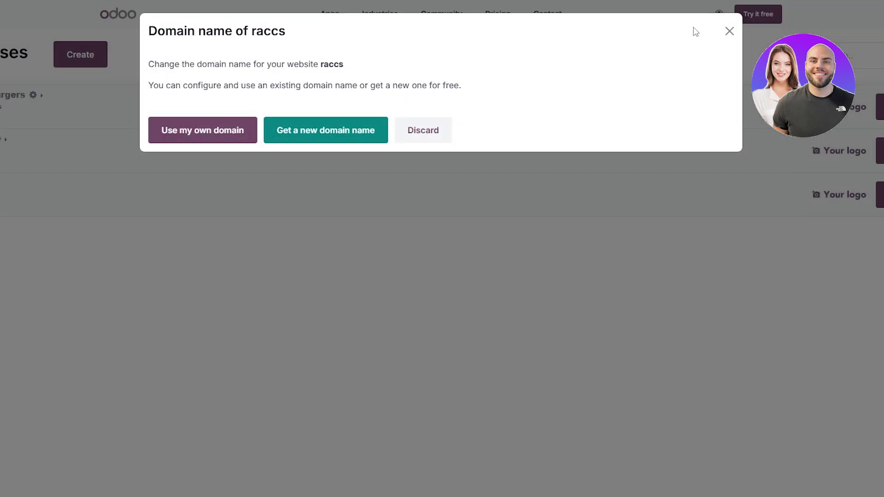
pyautogui.click(730, 32)
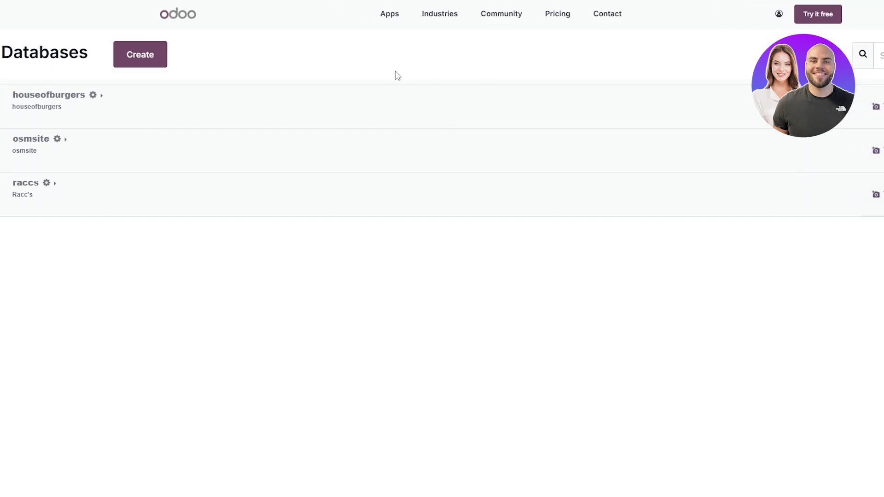
pyautogui.click(560, 19)
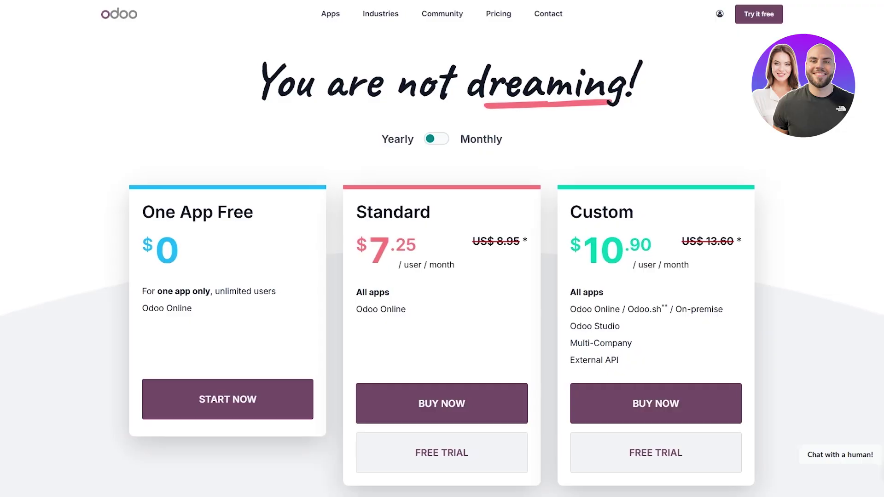
pyautogui.scroll(-2, 383, 320)
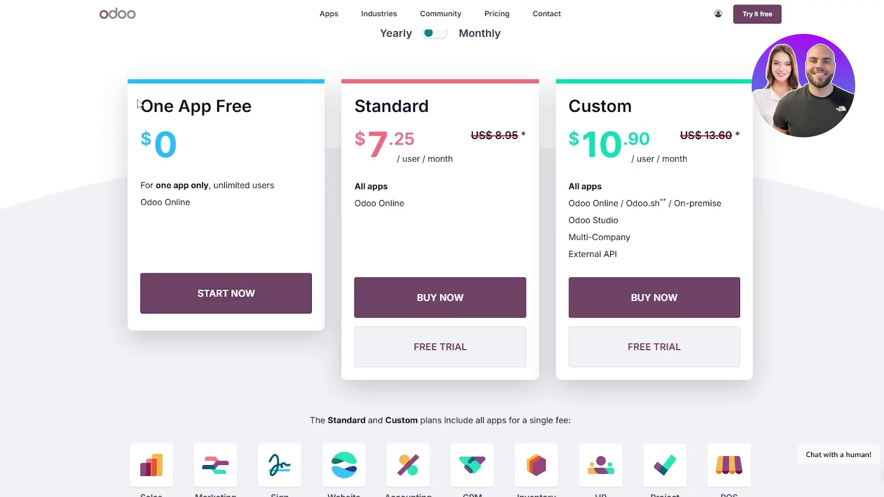
# - Review the One App Free plan details and the Standard and Custom plan cards
pyautogui.moveTo(137, 104); pyautogui.dragTo(257, 113)
pyautogui.moveTo(141, 185); pyautogui.dragTo(145, 185)
pyautogui.moveTo(228, 179); pyautogui.dragTo(281, 205)
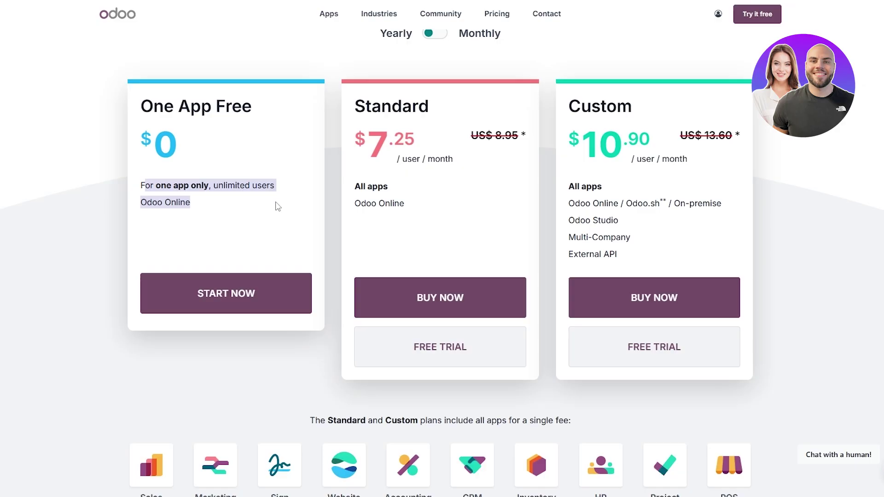
pyautogui.scroll(-5, 272, 205)
pyautogui.scroll(6, 256, 197)
pyautogui.scroll(-1, 369, 226)
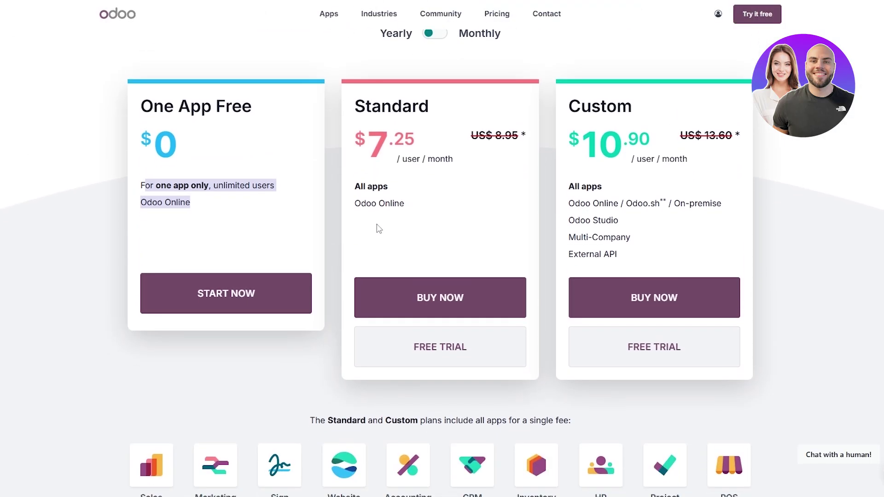